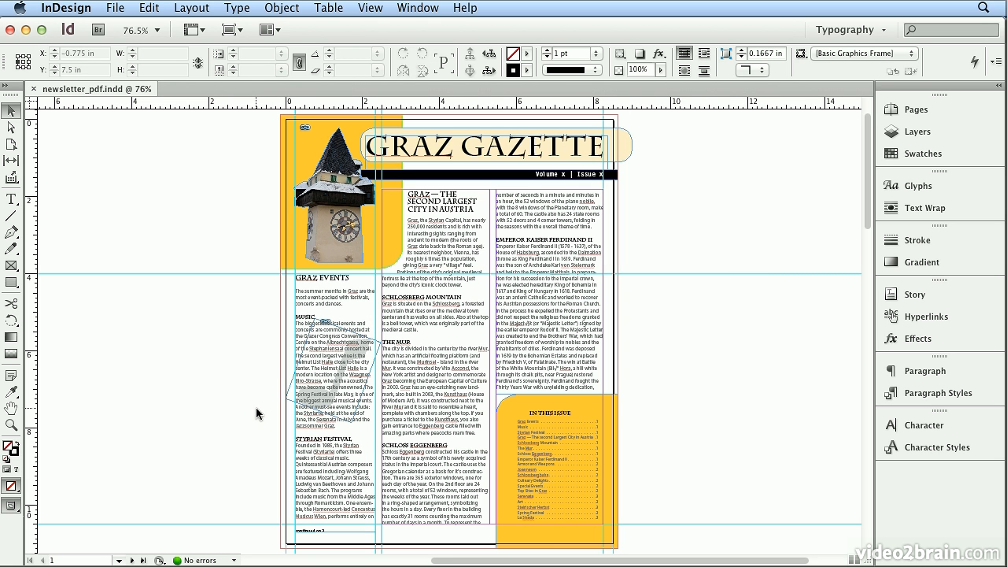
Begin exporting the newsletter to the Desktop as newsletter_press.pdf in the Adobe PDF (Print) format.
{"action": "left_click", "coordinate": [129, 11]}
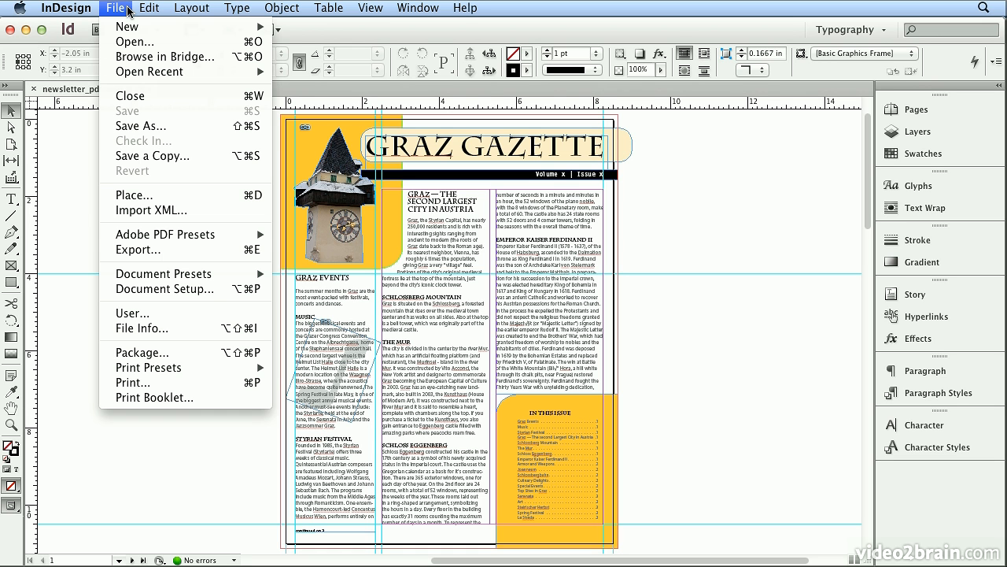
{"action": "left_click", "coordinate": [168, 251]}
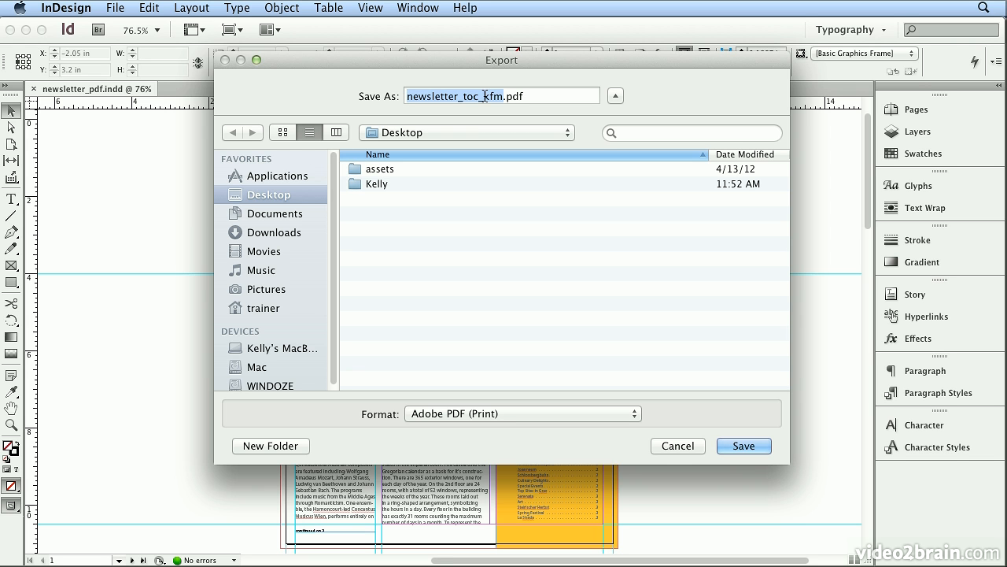
{"action": "left_click_drag", "start_coordinate": [504, 95], "coordinate": [465, 95]}
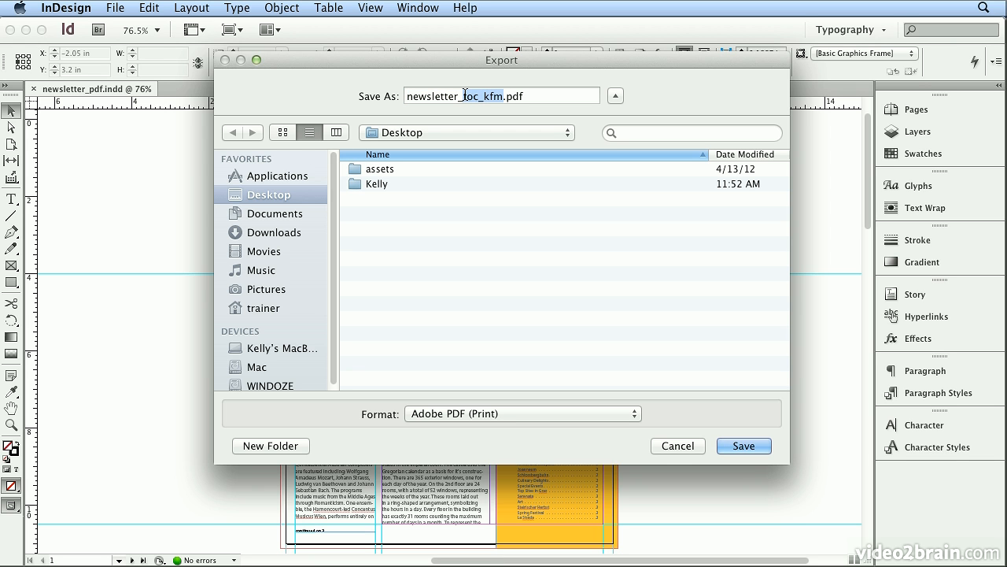
{"action": "type", "text": "press"}
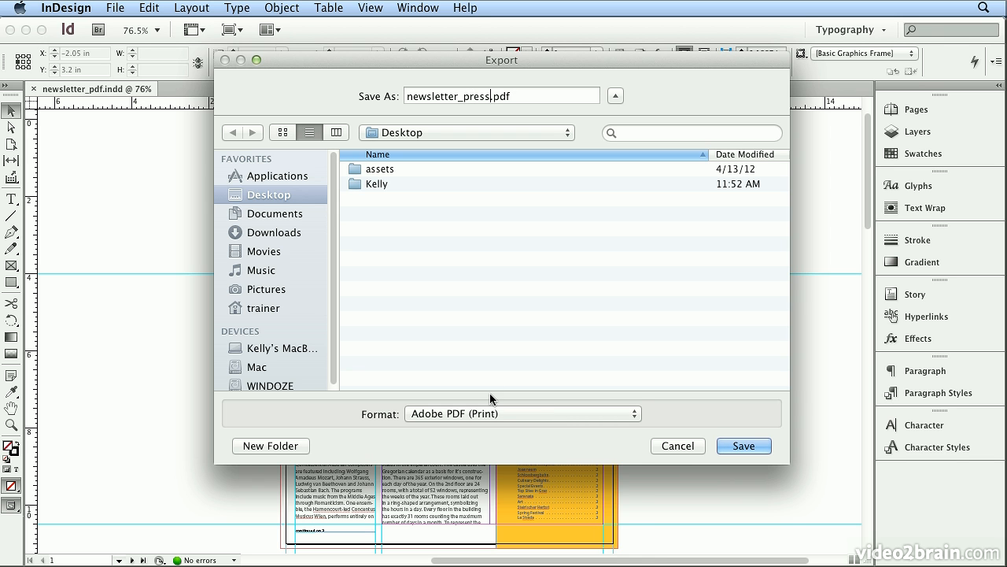
{"action": "left_click", "coordinate": [502, 413]}
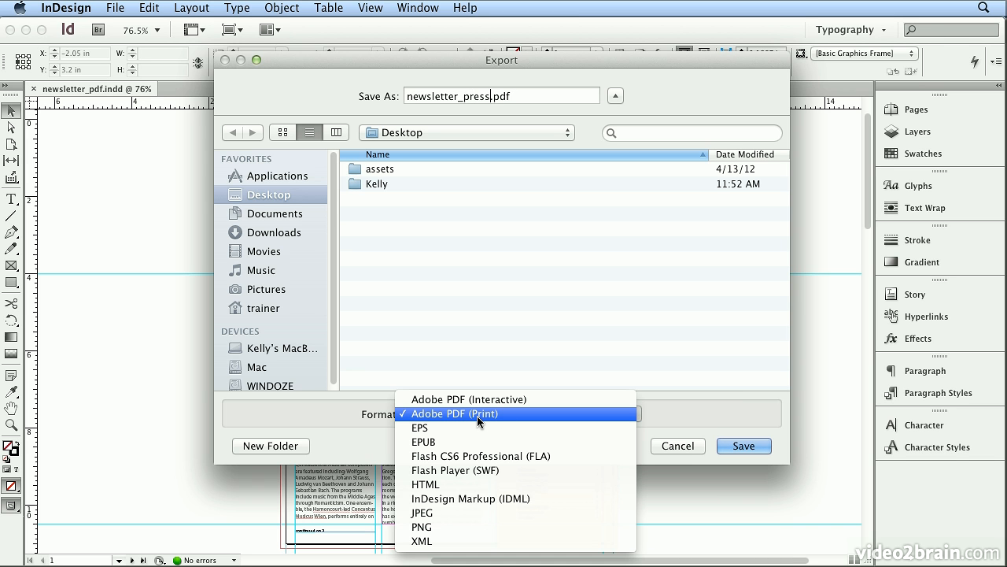
{"action": "left_click", "coordinate": [557, 415]}
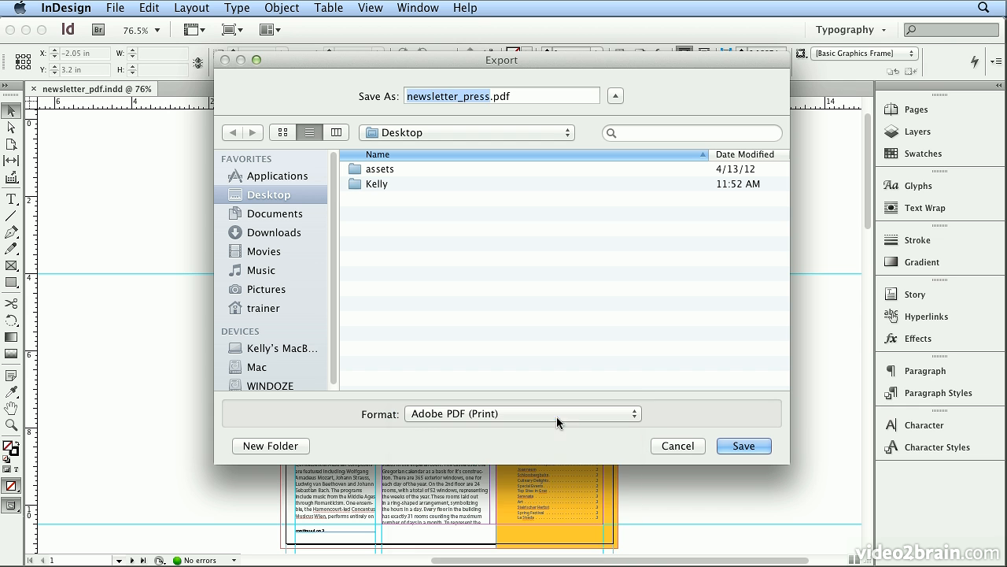
{"action": "left_click", "coordinate": [732, 450]}
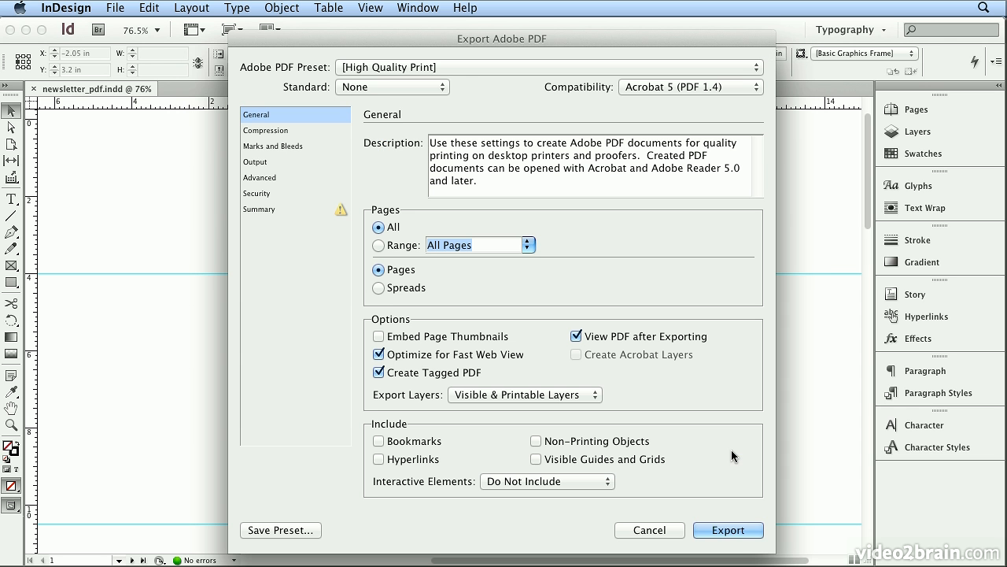
Choose the PDF/X-1a:2001 export preset and examine its compression and marks and bleeds settings.
{"action": "left_click", "coordinate": [471, 70]}
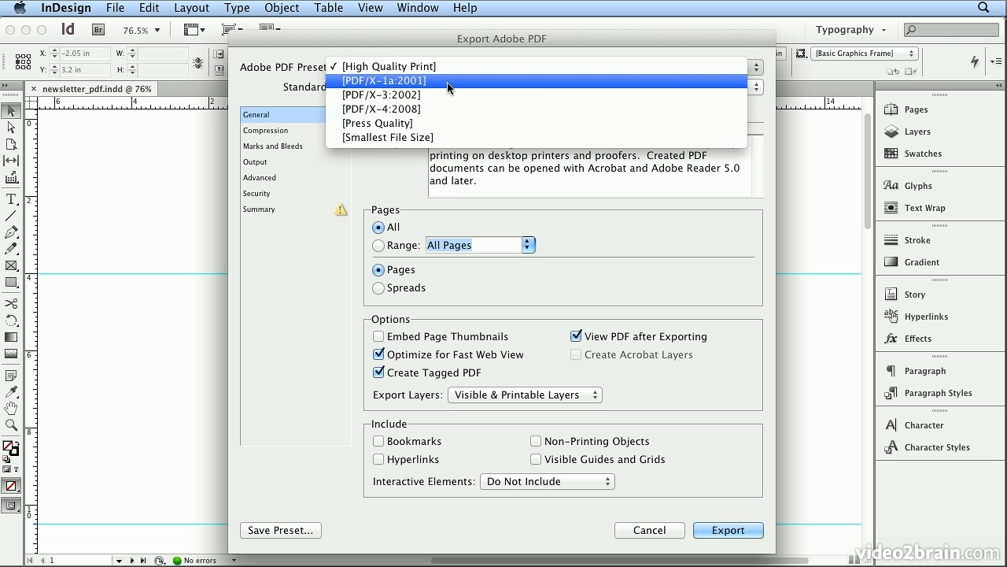
{"action": "left_click", "coordinate": [447, 82]}
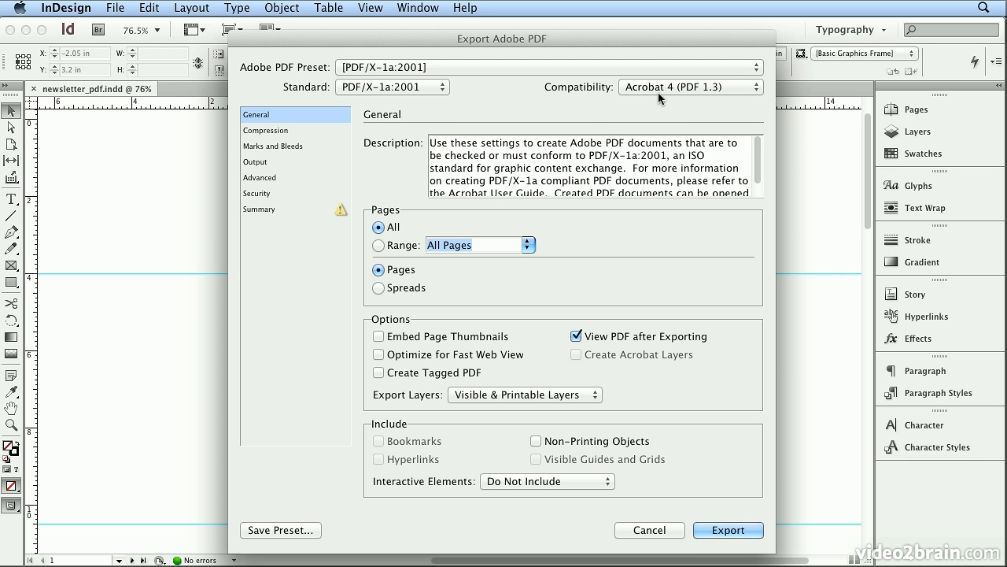
{"action": "left_click", "coordinate": [310, 131]}
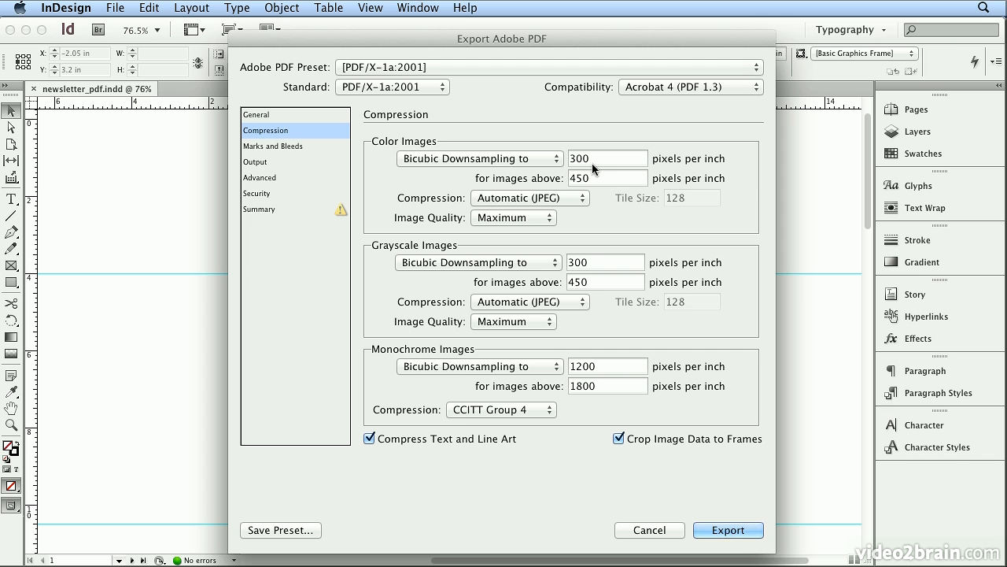
{"action": "left_click", "coordinate": [273, 146]}
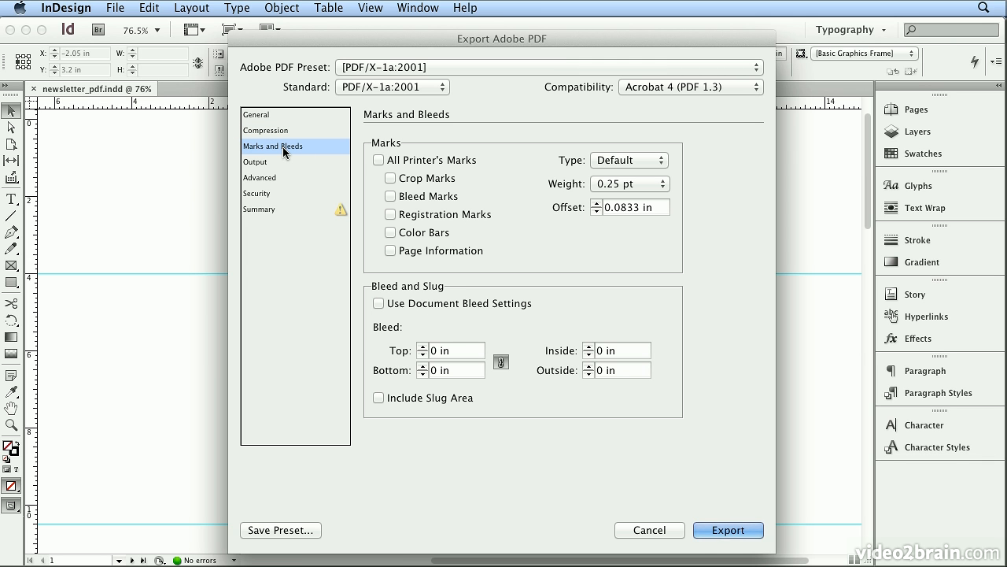
{"action": "left_click_drag", "start_coordinate": [364, 46], "coordinate": [397, 42]}
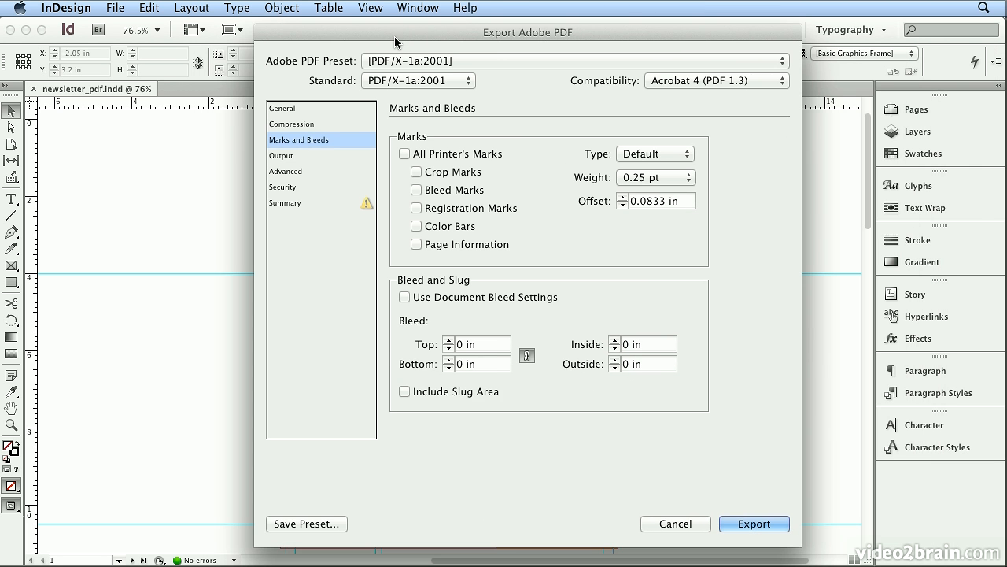
Examine the color conversion options and the advanced font and transparency flattener settings of the PDF/X-1a:2001 preset.
{"action": "left_click", "coordinate": [301, 154]}
{"action": "left_click", "coordinate": [581, 153]}
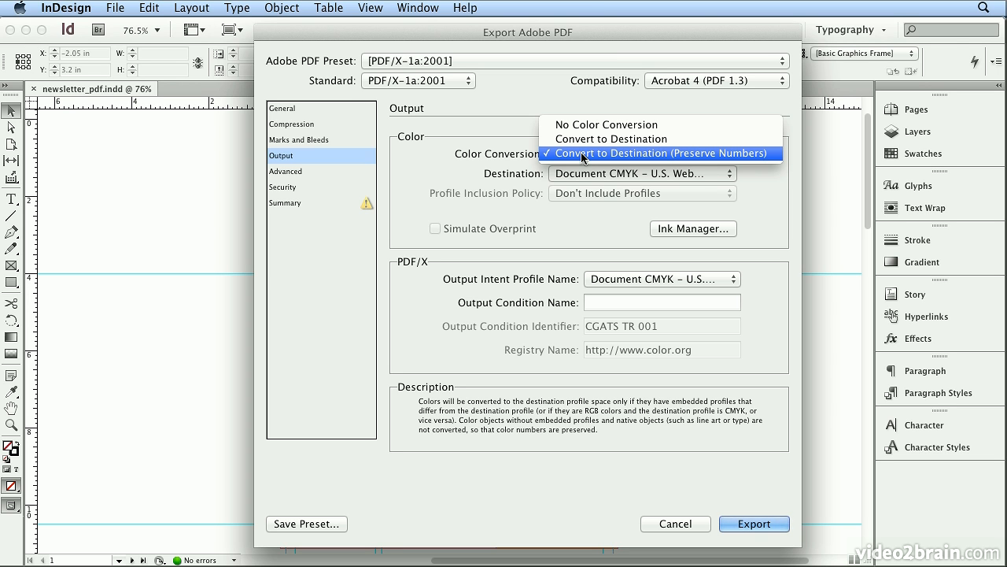
{"action": "left_click", "coordinate": [707, 154]}
{"action": "left_click", "coordinate": [694, 154]}
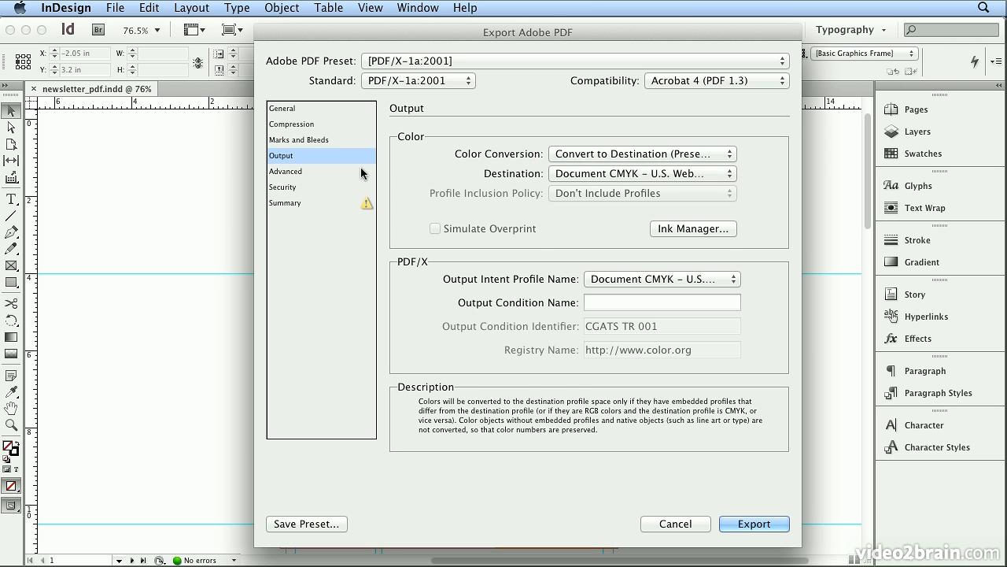
{"action": "left_click", "coordinate": [323, 171]}
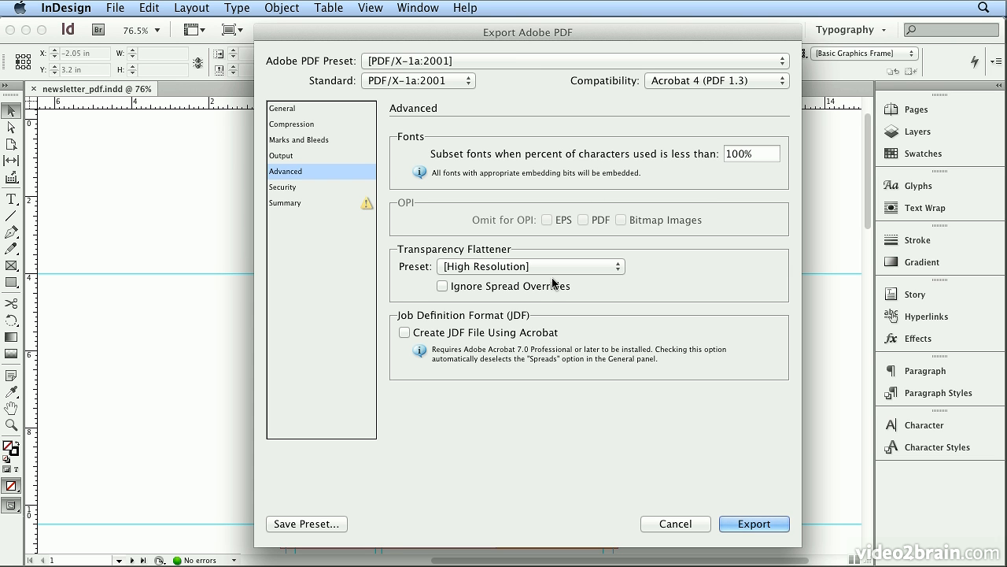
{"action": "left_click_drag", "start_coordinate": [406, 27], "coordinate": [419, 45]}
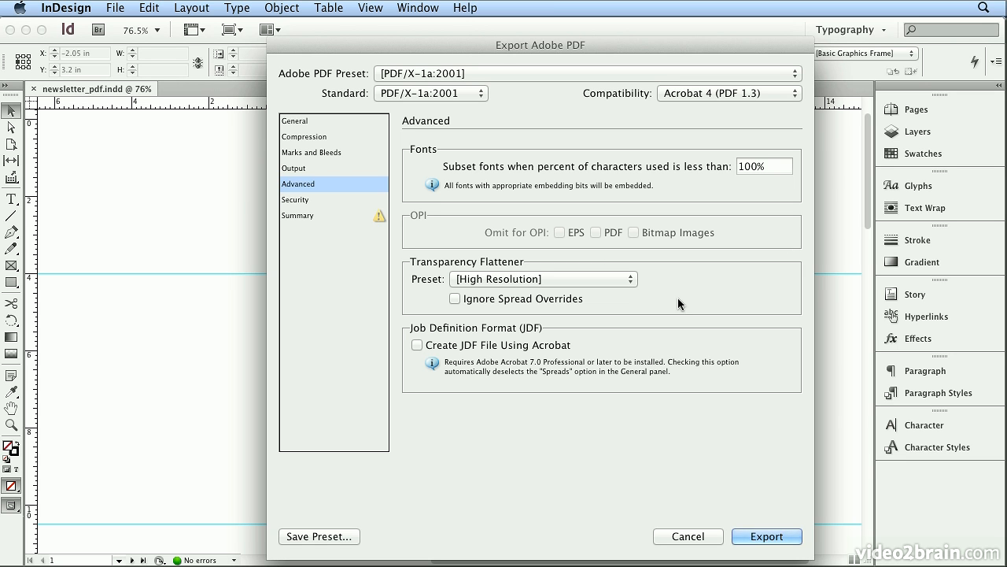
Switch the export preset to PDF/X-3:2002 and examine its color output settings.
{"action": "left_click", "coordinate": [450, 74]}
{"action": "left_click", "coordinate": [449, 87]}
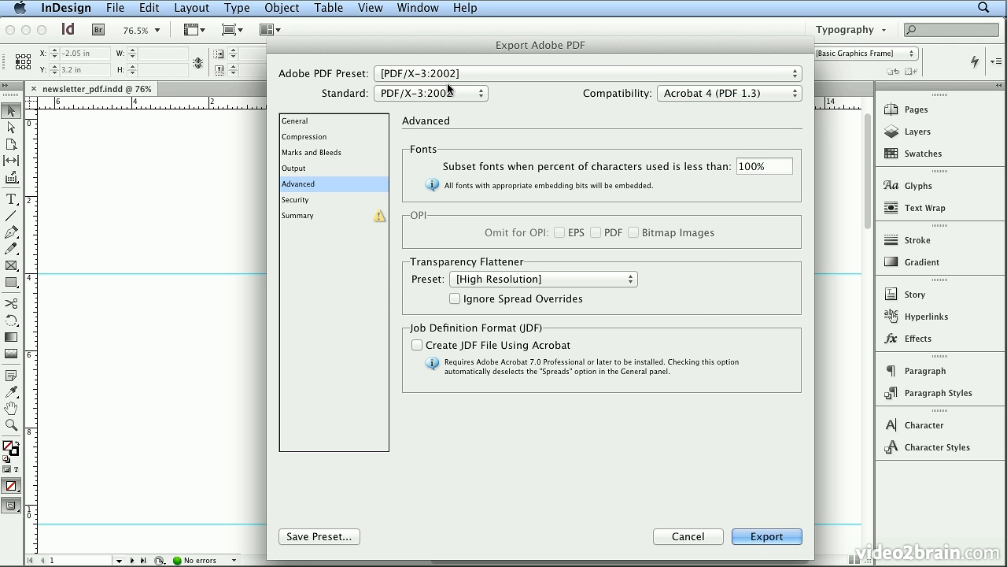
{"action": "left_click", "coordinate": [356, 168]}
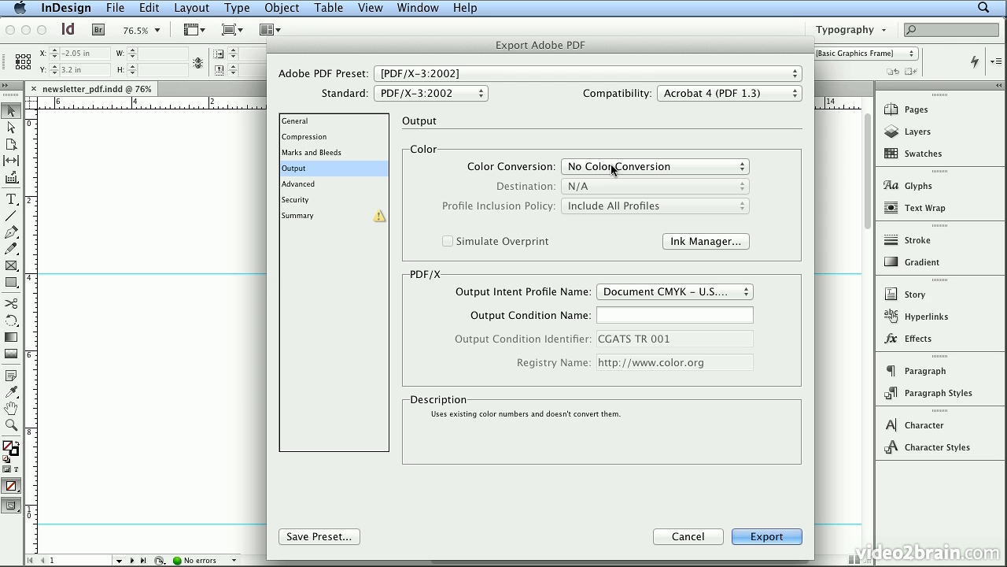
Switch to the PDF/X-4:2008 preset, examine its compatibility options and advanced settings, and cancel the export.
{"action": "left_click", "coordinate": [446, 77]}
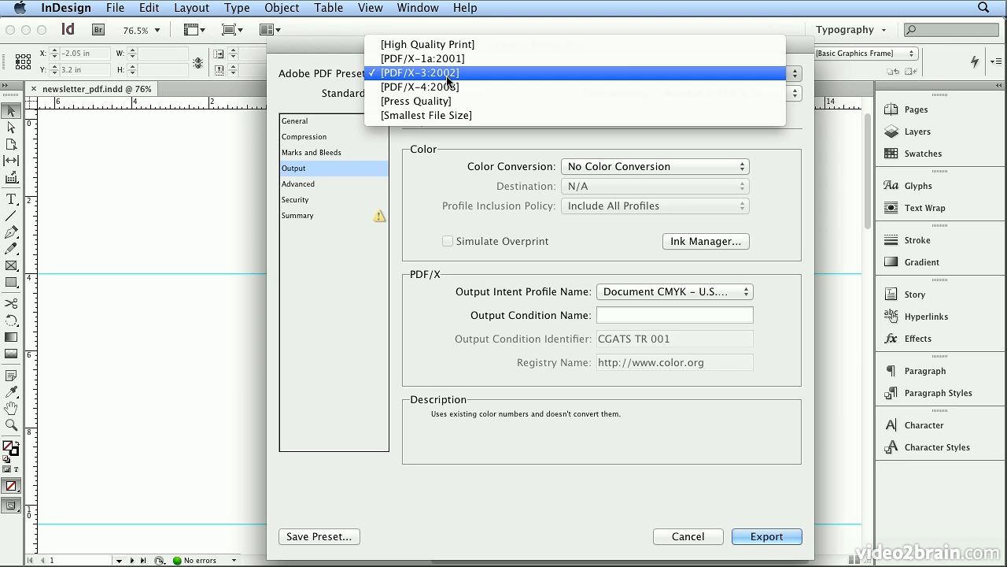
{"action": "left_click", "coordinate": [462, 86]}
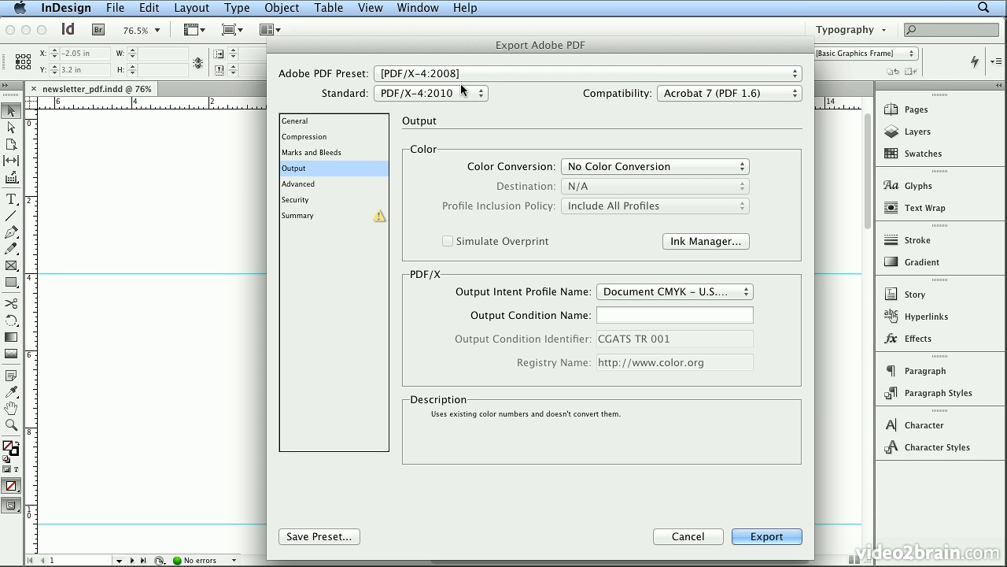
{"action": "left_click", "coordinate": [754, 94]}
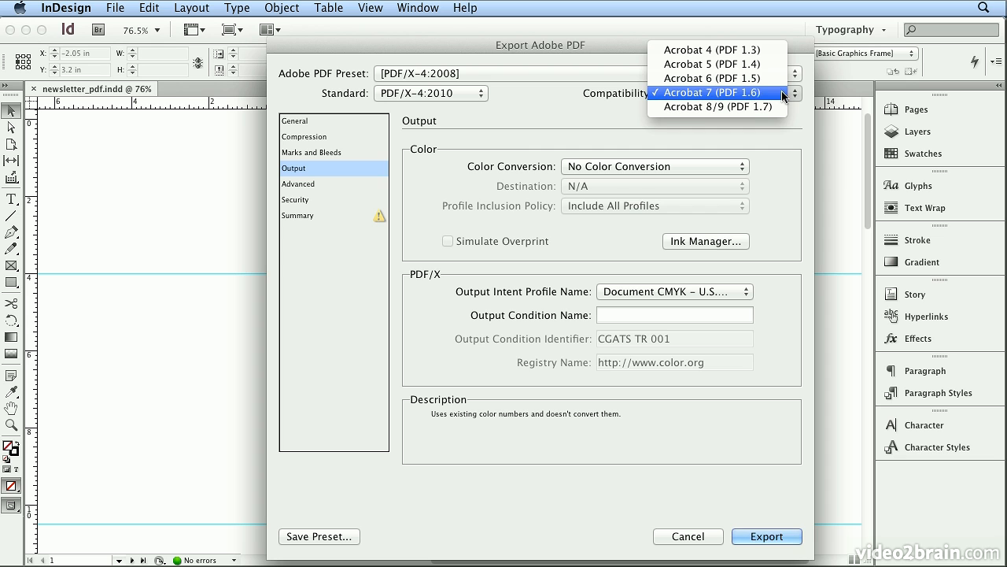
{"action": "left_click", "coordinate": [526, 135]}
{"action": "left_click", "coordinate": [334, 184]}
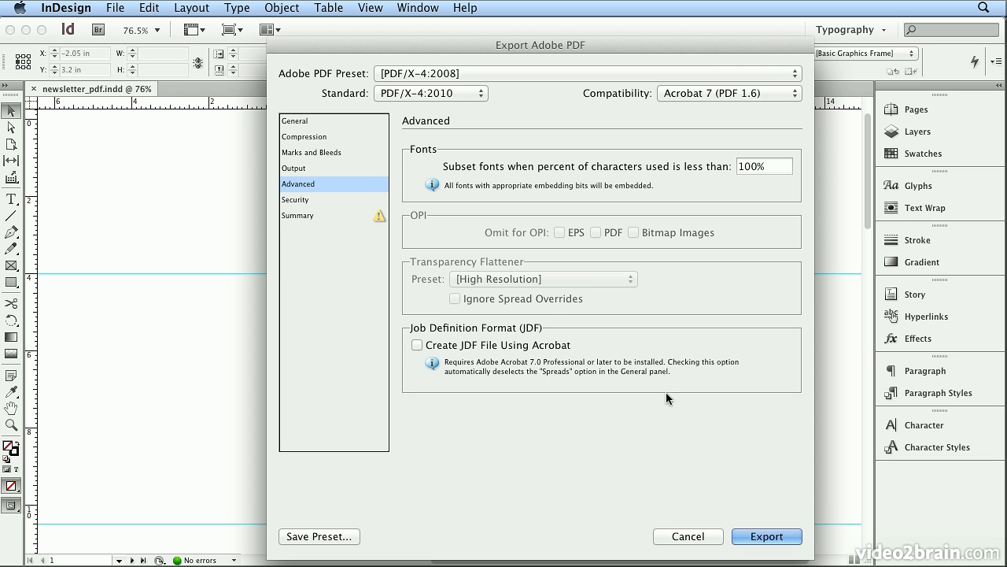
{"action": "left_click", "coordinate": [686, 533]}
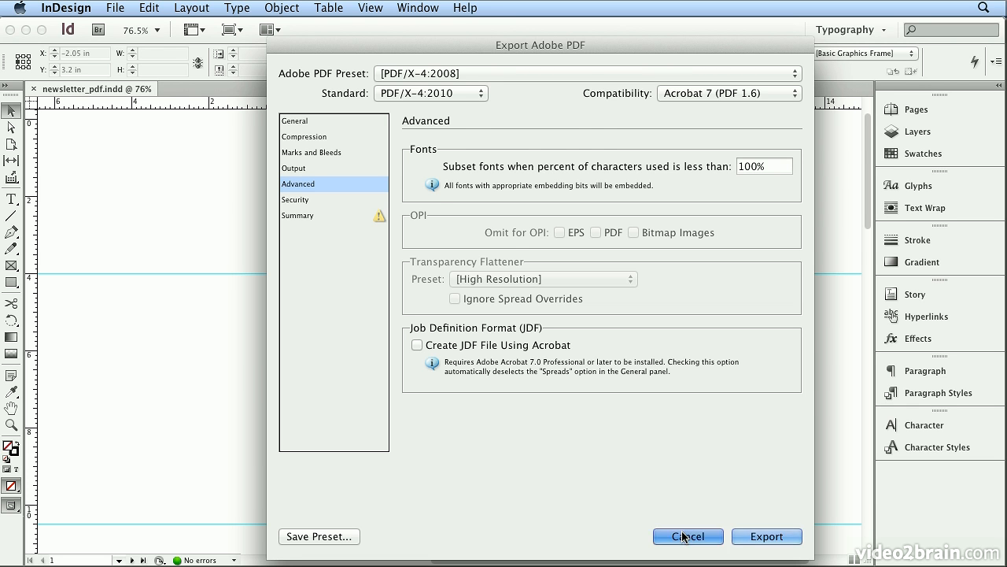
Load Press_UnFlattened.joboptions from the Chapter_09 folder into the Adobe PDF presets.
{"action": "left_click", "coordinate": [115, 8]}
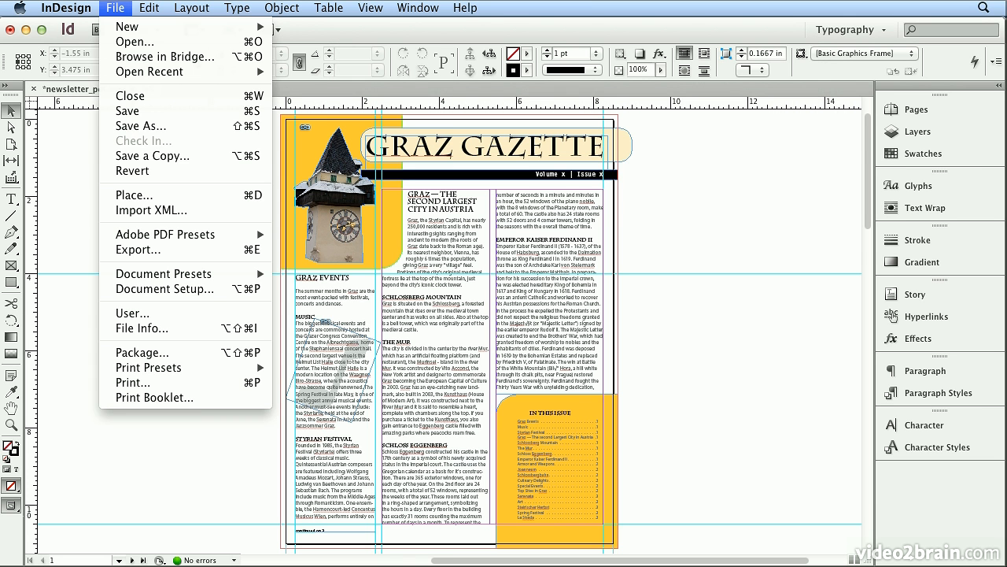
{"action": "mouse_move", "coordinate": [189, 233]}
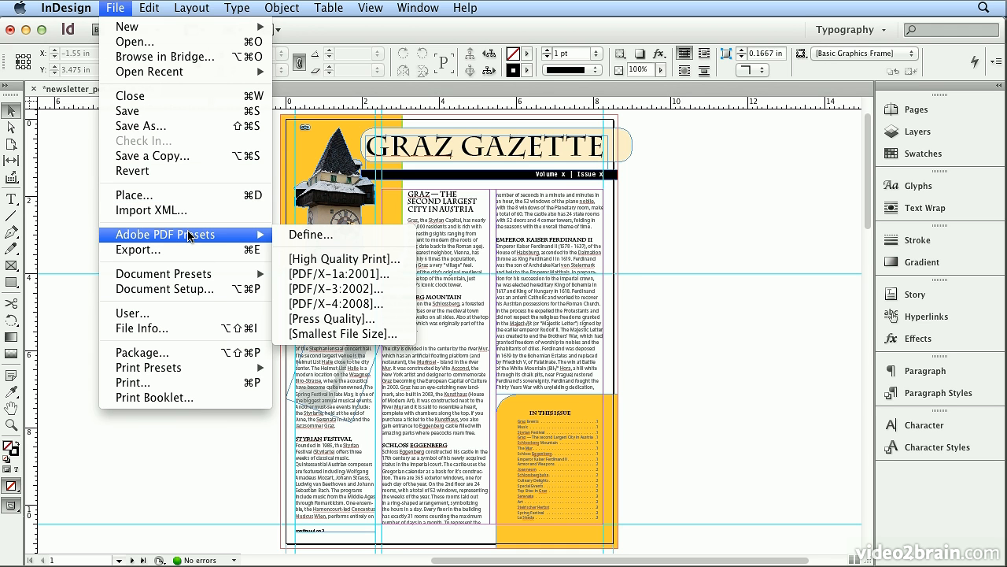
{"action": "left_click", "coordinate": [305, 234]}
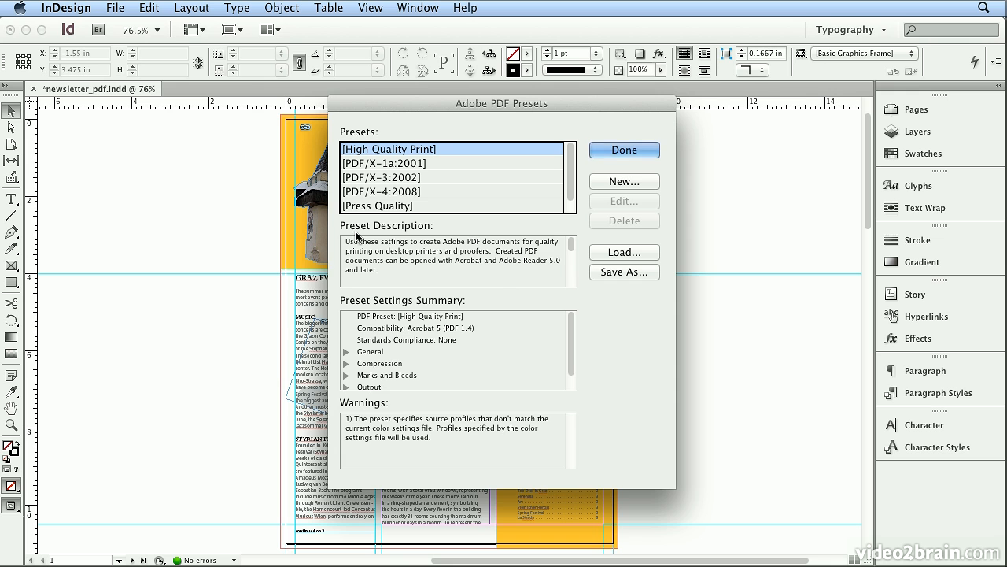
{"action": "left_click", "coordinate": [602, 252]}
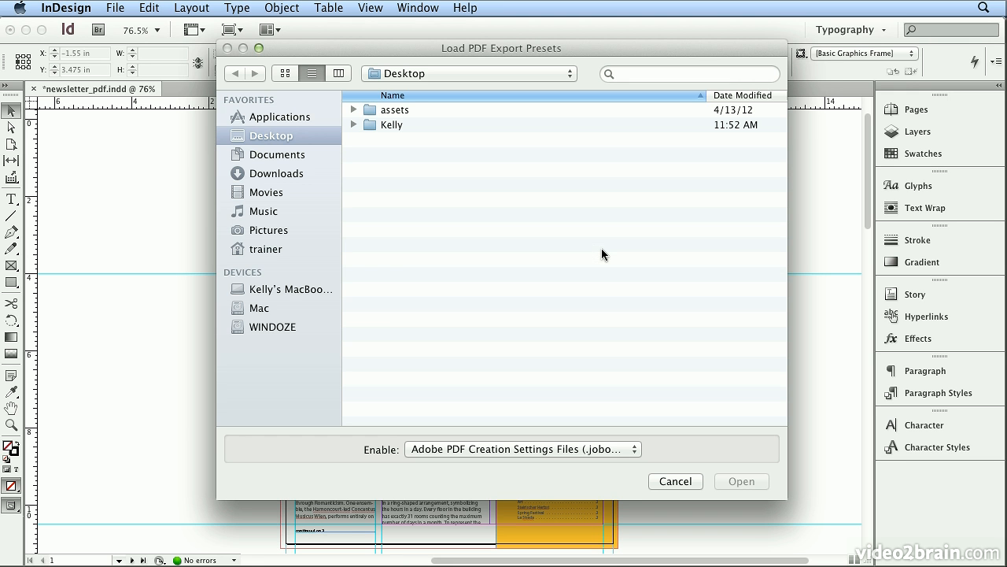
{"action": "double_click", "coordinate": [407, 114]}
{"action": "double_click", "coordinate": [452, 230]}
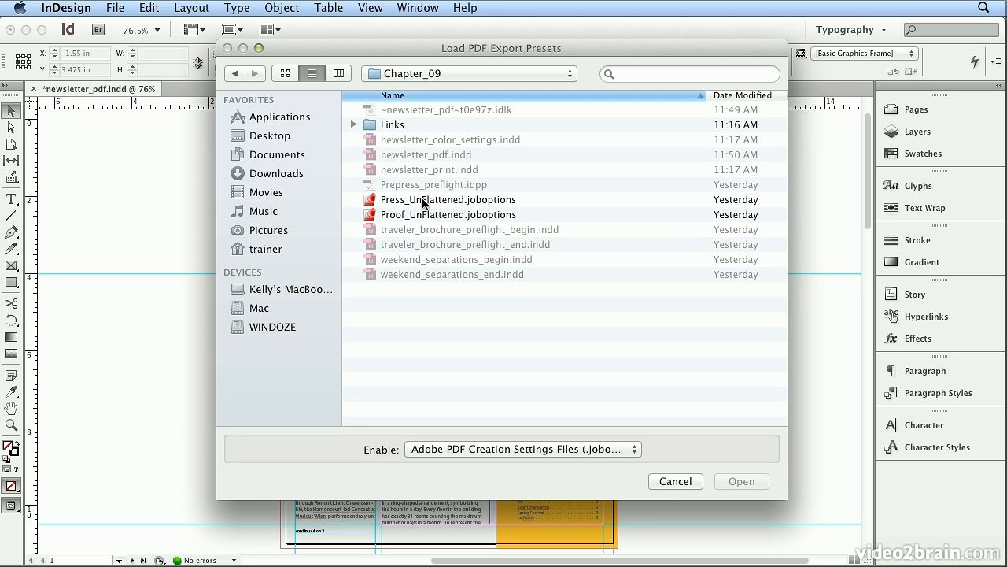
{"action": "double_click", "coordinate": [422, 201]}
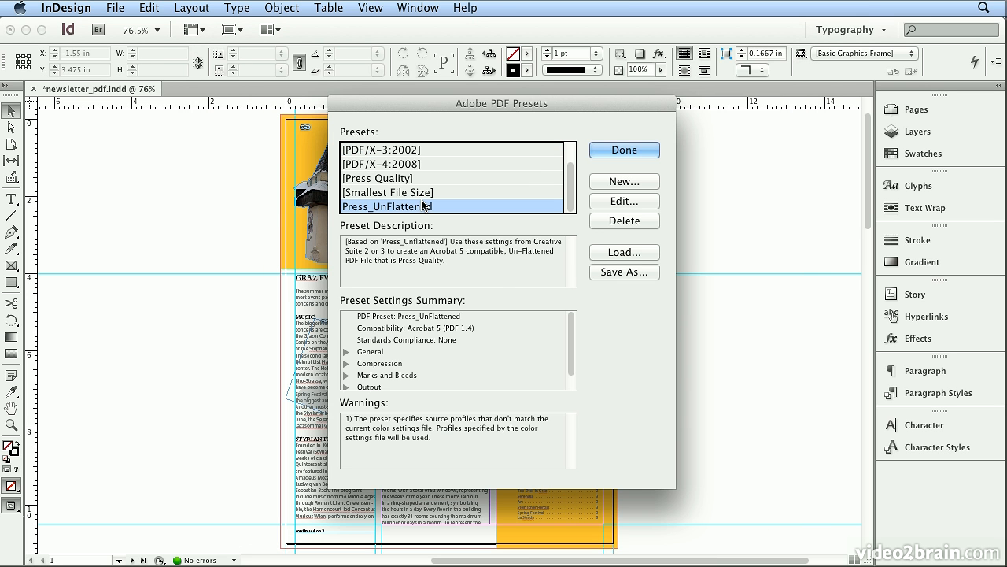
Load Proof_UnFlattened.joboptions from the Chapter_09 folder as another PDF preset and finish managing presets.
{"action": "left_click", "coordinate": [639, 253]}
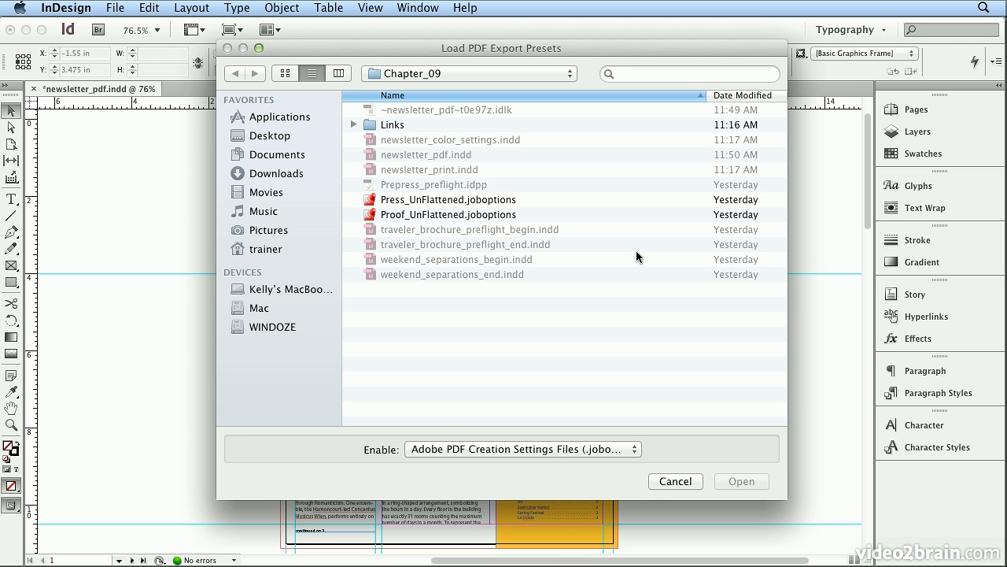
{"action": "double_click", "coordinate": [468, 215]}
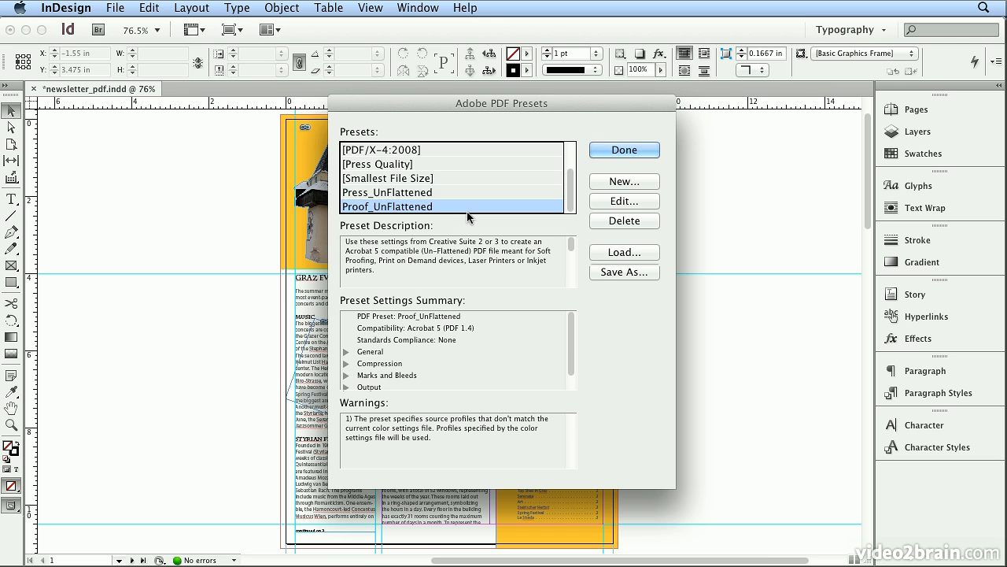
{"action": "left_click", "coordinate": [646, 155]}
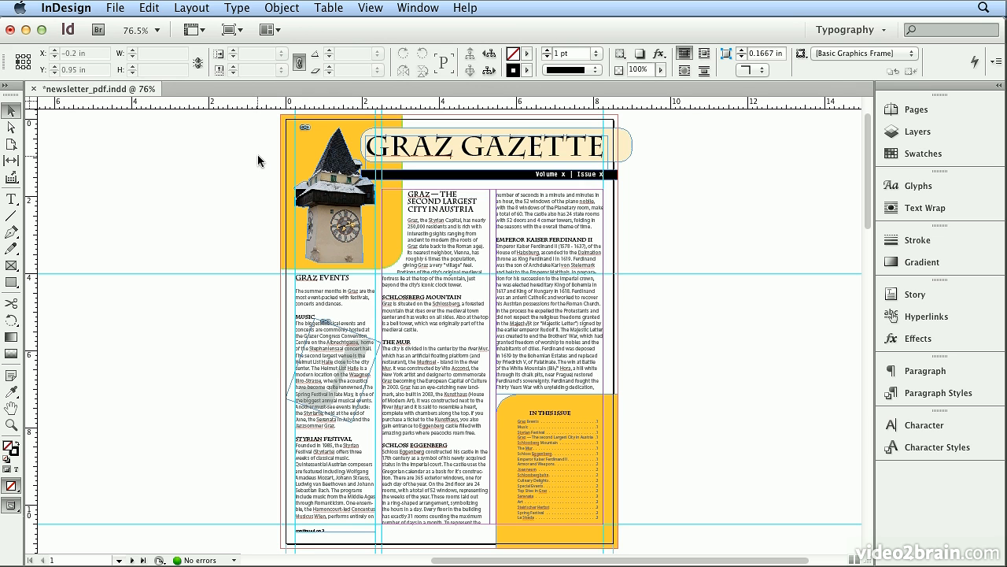
Start a new export of the newsletter as newsletter_proof.pdf on the Desktop, in Adobe PDF (Print) format.
{"action": "left_click", "coordinate": [122, 9]}
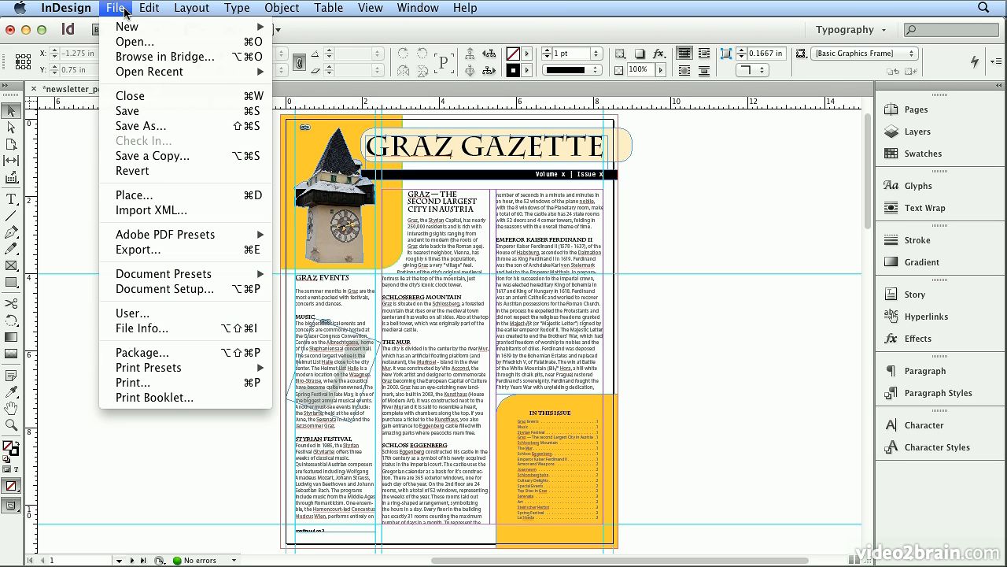
{"action": "left_click", "coordinate": [194, 251]}
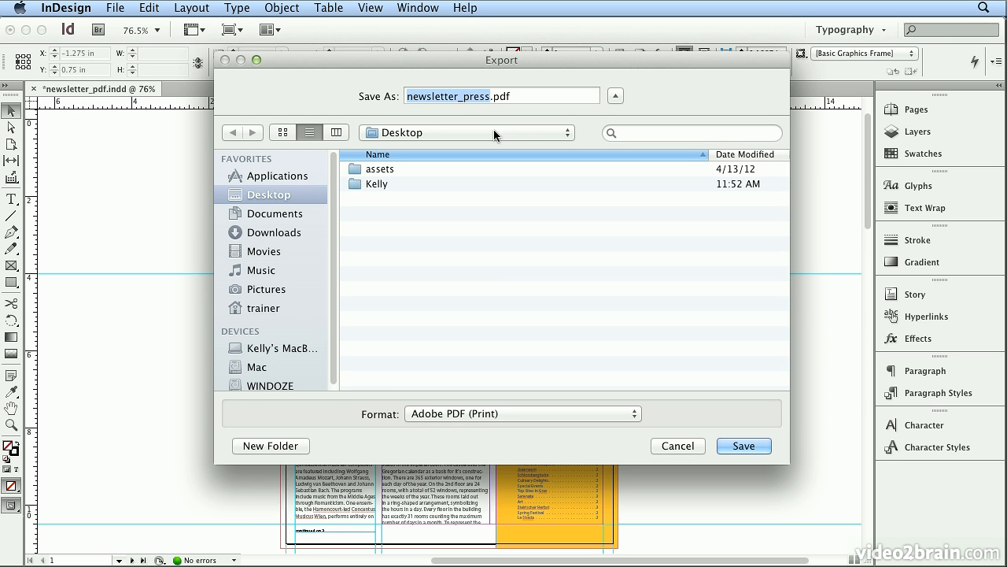
{"action": "left_click", "coordinate": [489, 99]}
{"action": "key", "text": "BackSpace"}
{"action": "key", "text": "BackSpace"}
{"action": "key", "text": "BackSpace"}
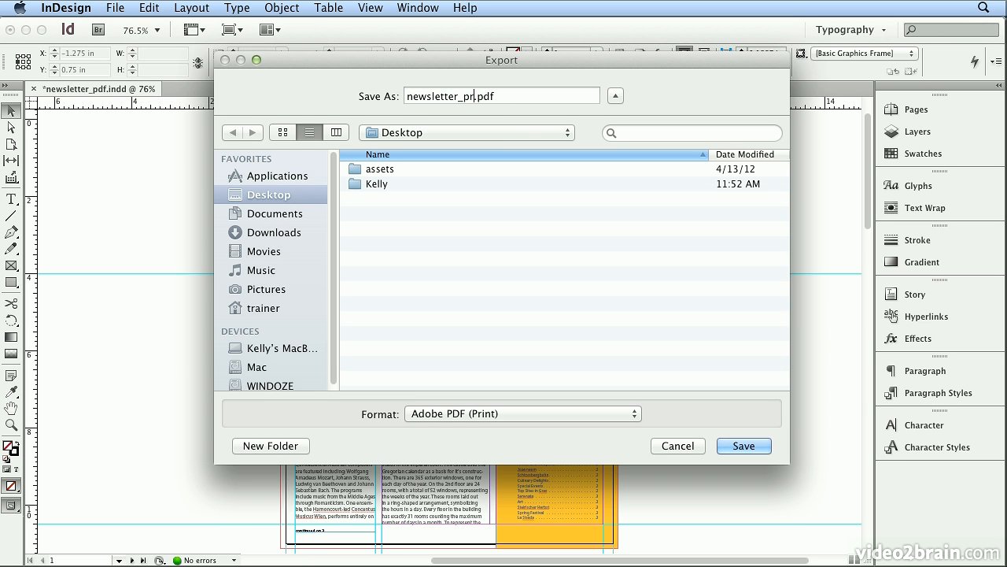
{"action": "type", "text": "oof"}
{"action": "left_click", "coordinate": [582, 411]}
{"action": "left_click", "coordinate": [678, 412]}
{"action": "left_click", "coordinate": [760, 446]}
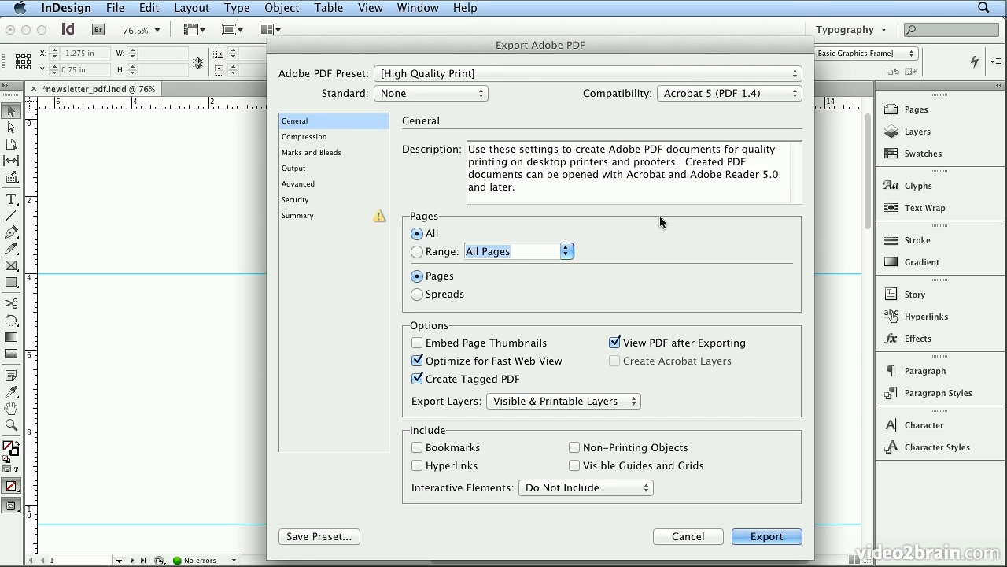
Export the proof PDF with the Proof_UnFlattened preset after reviewing its compression, marks and bleeds, output and advanced settings.
{"action": "left_click", "coordinate": [530, 76]}
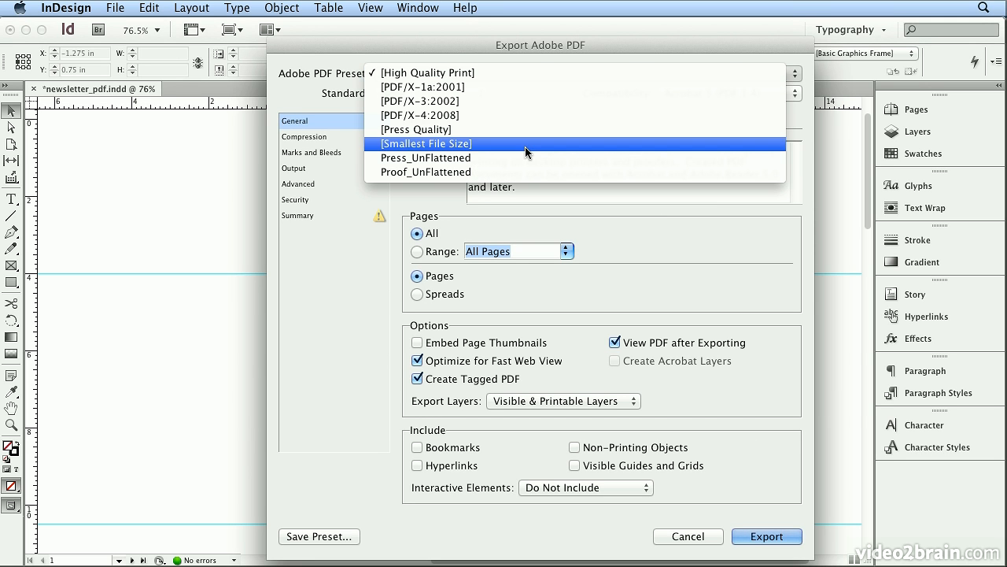
{"action": "left_click", "coordinate": [525, 171]}
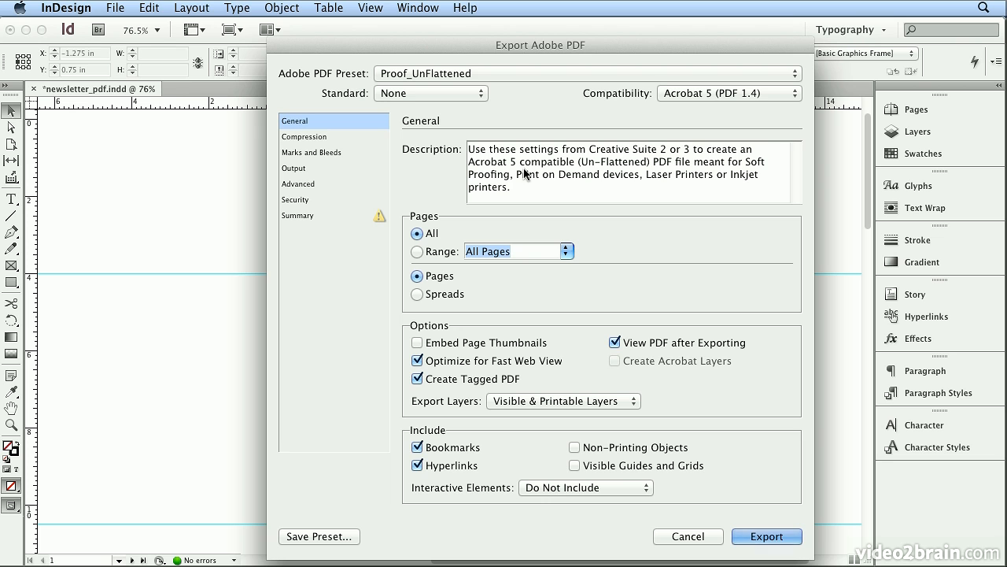
{"action": "left_click", "coordinate": [321, 138]}
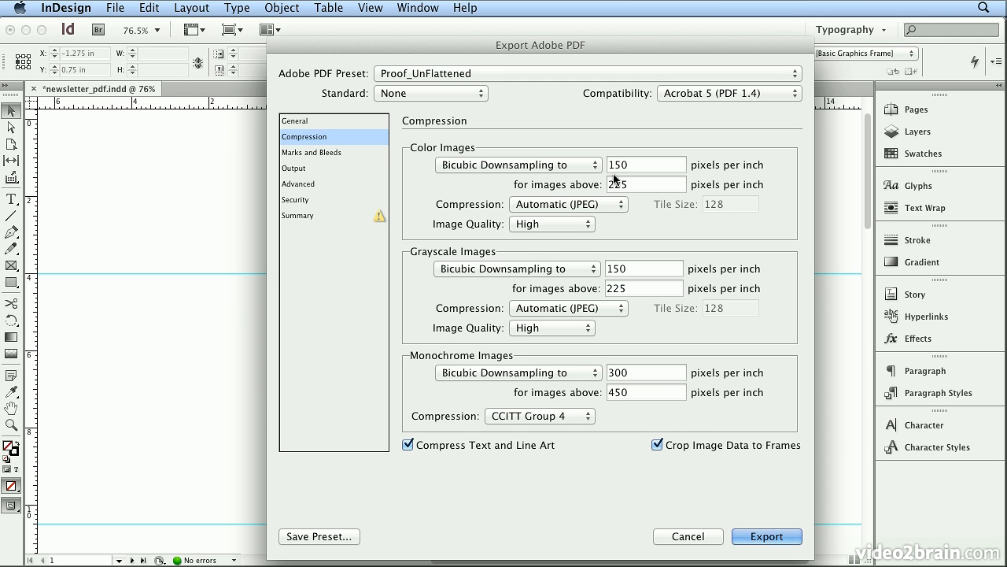
{"action": "left_click", "coordinate": [329, 151]}
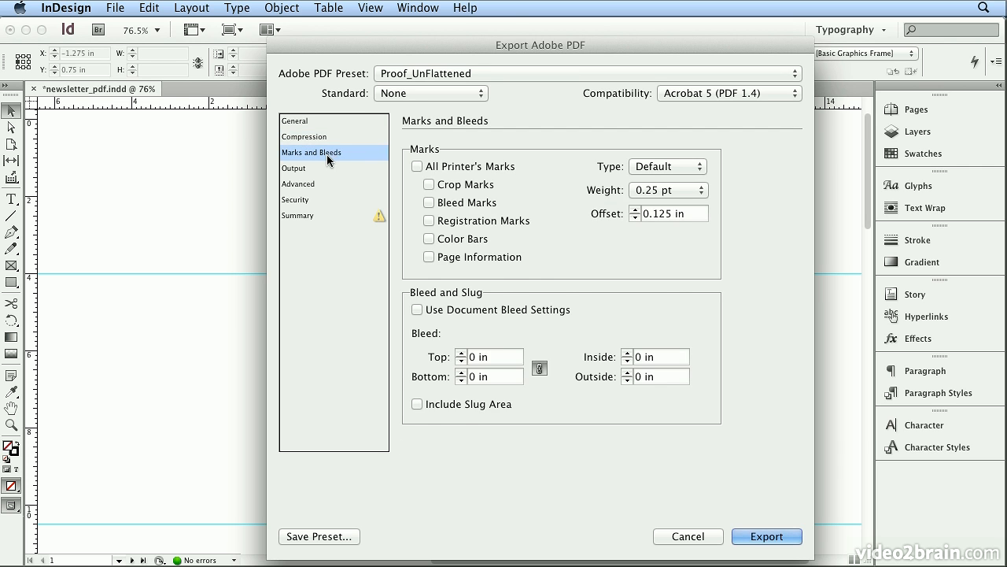
{"action": "left_click", "coordinate": [319, 169]}
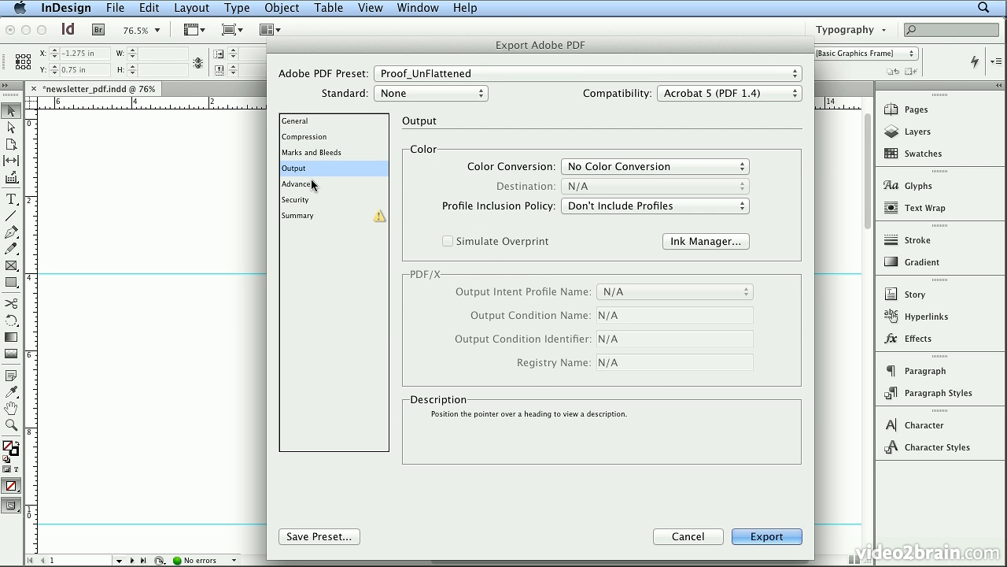
{"action": "left_click", "coordinate": [310, 185]}
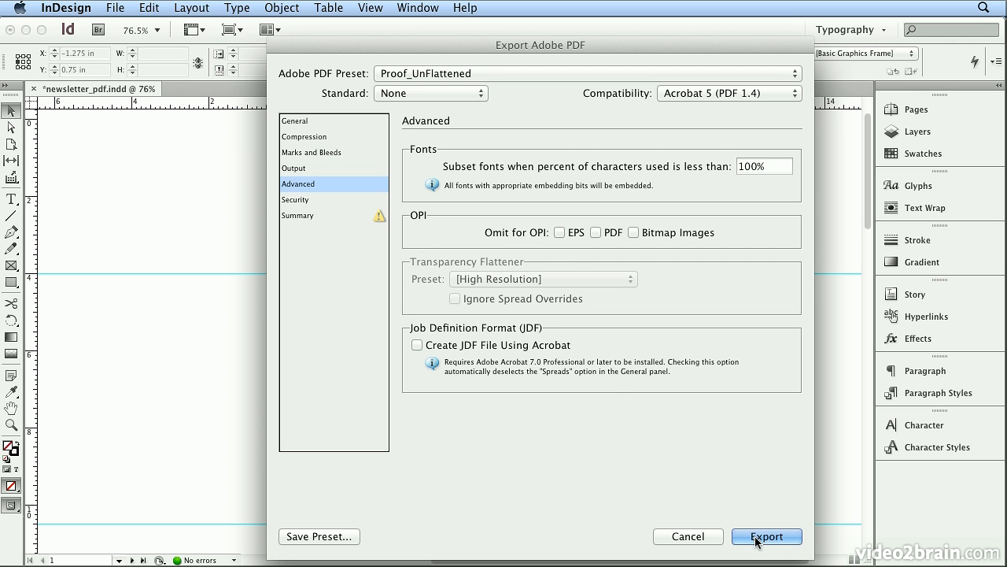
{"action": "left_click", "coordinate": [321, 126]}
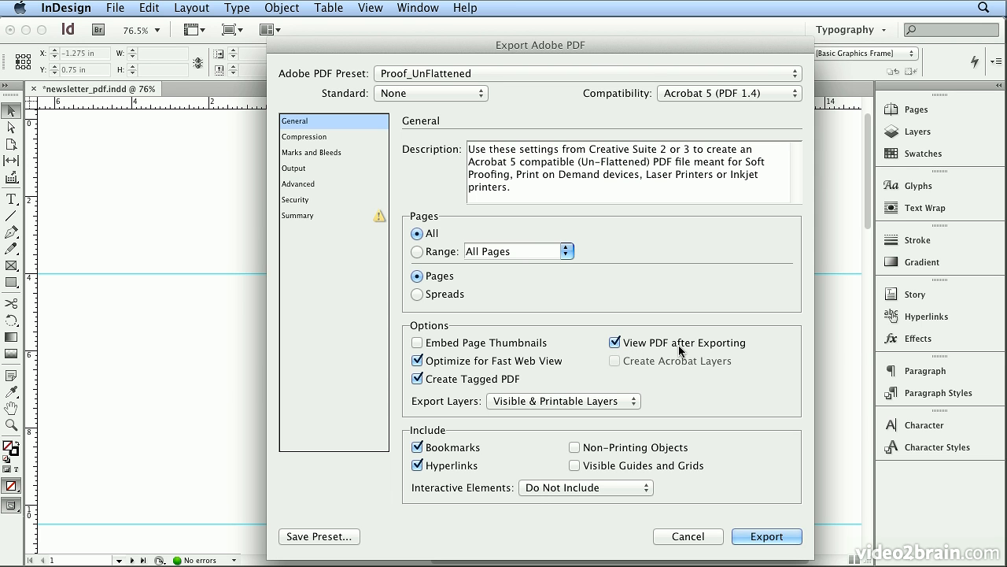
{"action": "left_click", "coordinate": [767, 536]}
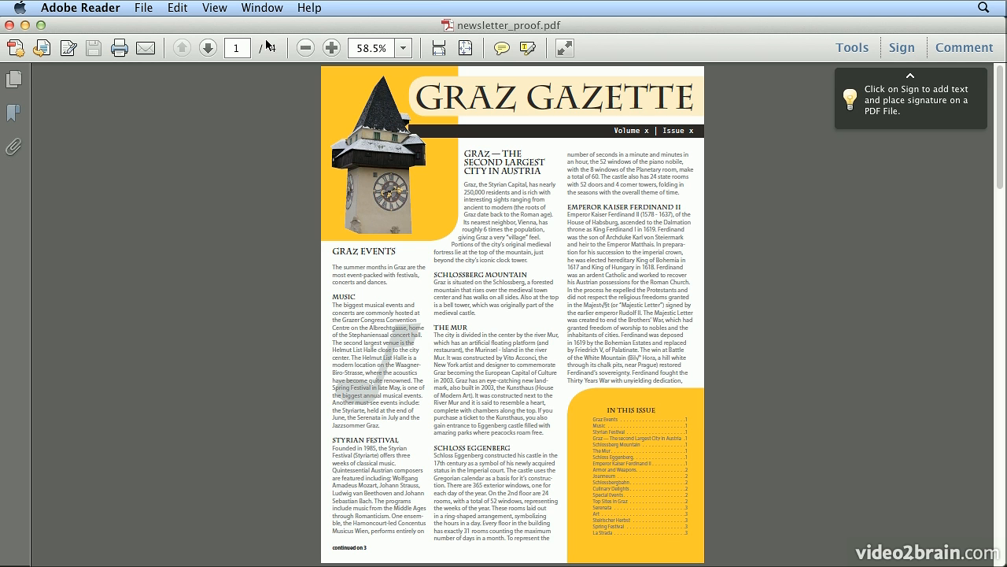
Page through the exported proof PDF to page 4 and show its bookmarks.
{"action": "left_click", "coordinate": [208, 49]}
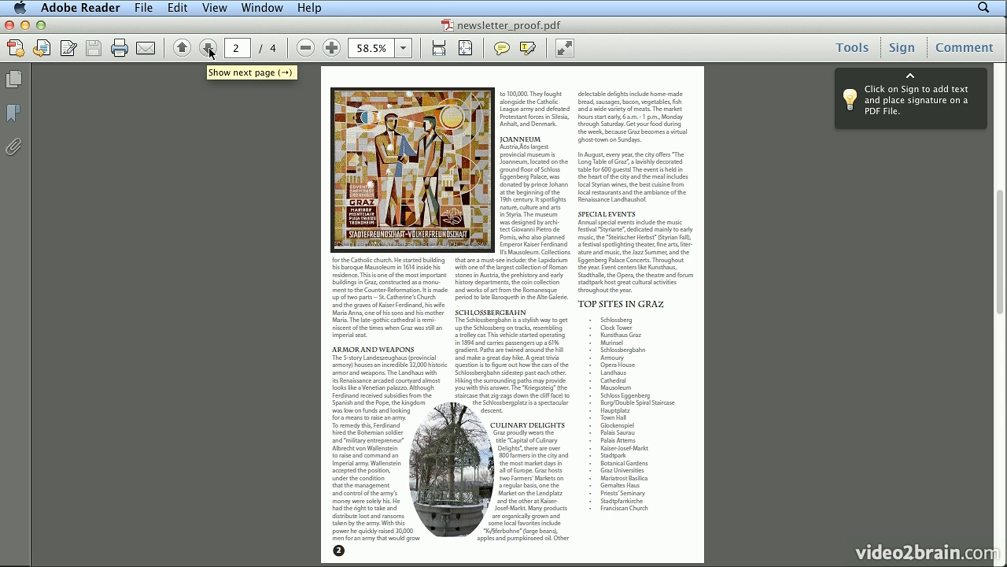
{"action": "left_click", "coordinate": [208, 49]}
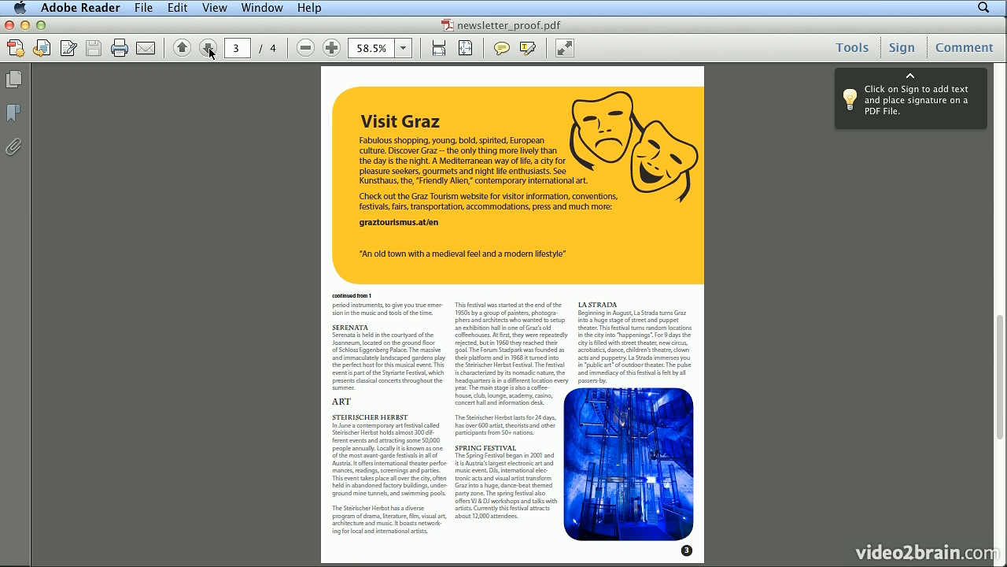
{"action": "left_click", "coordinate": [208, 49]}
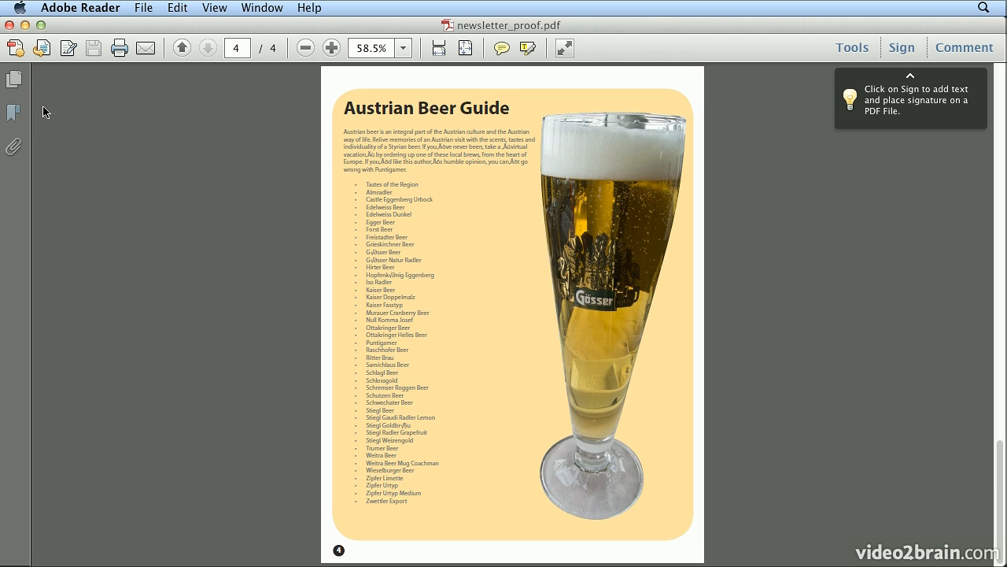
{"action": "left_click", "coordinate": [14, 113]}
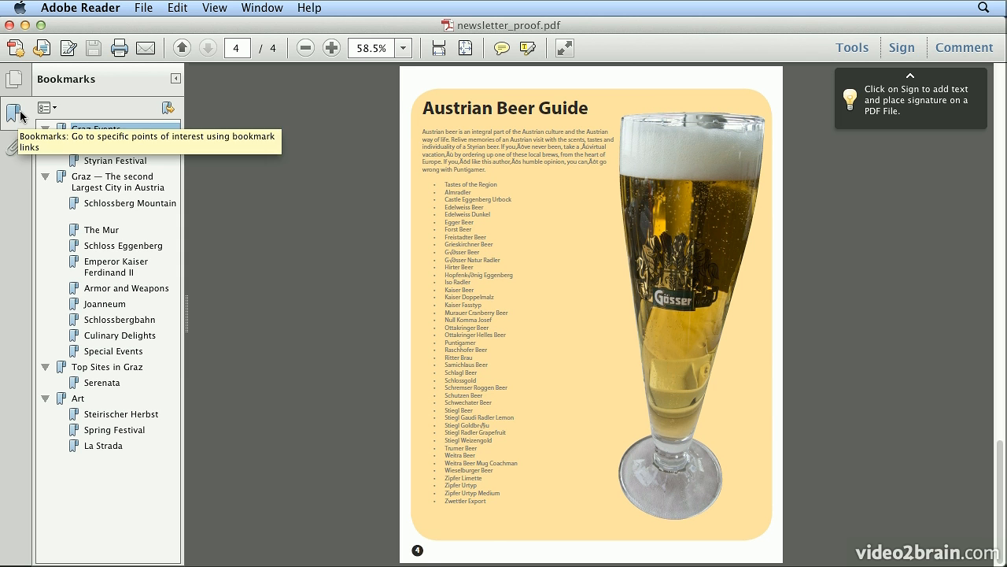
Return to page 1 of the proof PDF and follow the Special Events link in the table of contents.
{"action": "left_click", "coordinate": [234, 49]}
{"action": "type", "text": "1"}
{"action": "key", "text": "Return"}
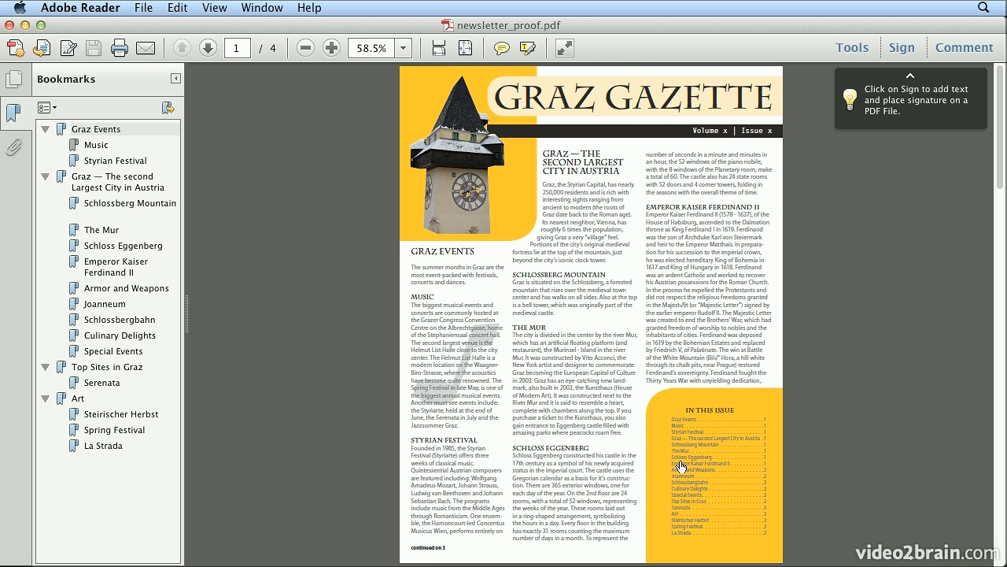
{"action": "left_click", "coordinate": [683, 494]}
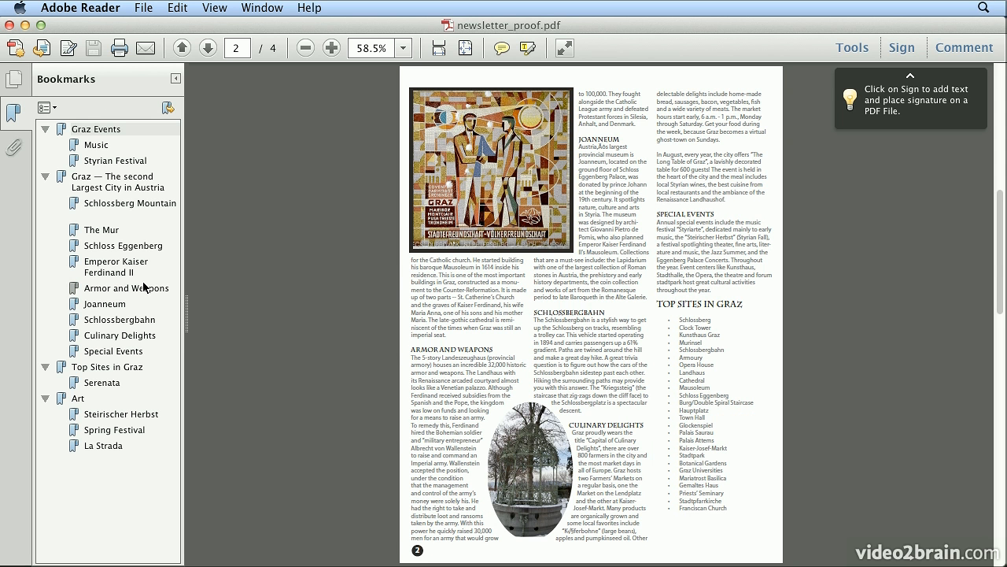
Test the proof PDF's bookmarks by jumping to The Mur, Top Sites in Graz and Art.
{"action": "left_click", "coordinate": [107, 233]}
{"action": "left_click", "coordinate": [97, 368]}
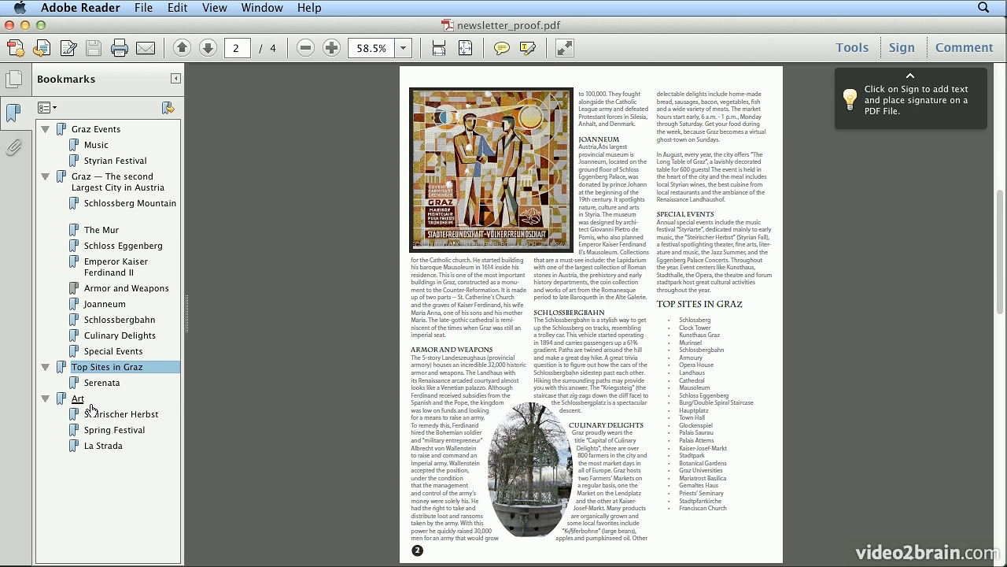
{"action": "left_click", "coordinate": [88, 402]}
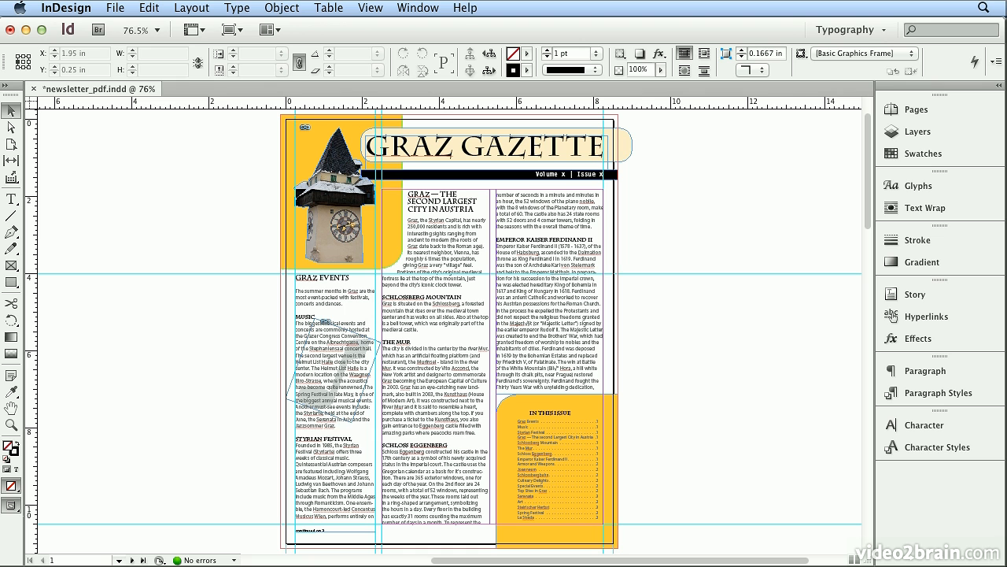
Switch back to InDesign and start another export, saving the newsletter as newsletter_press.pdf on the Desktop.
{"action": "left_click", "coordinate": [115, 8]}
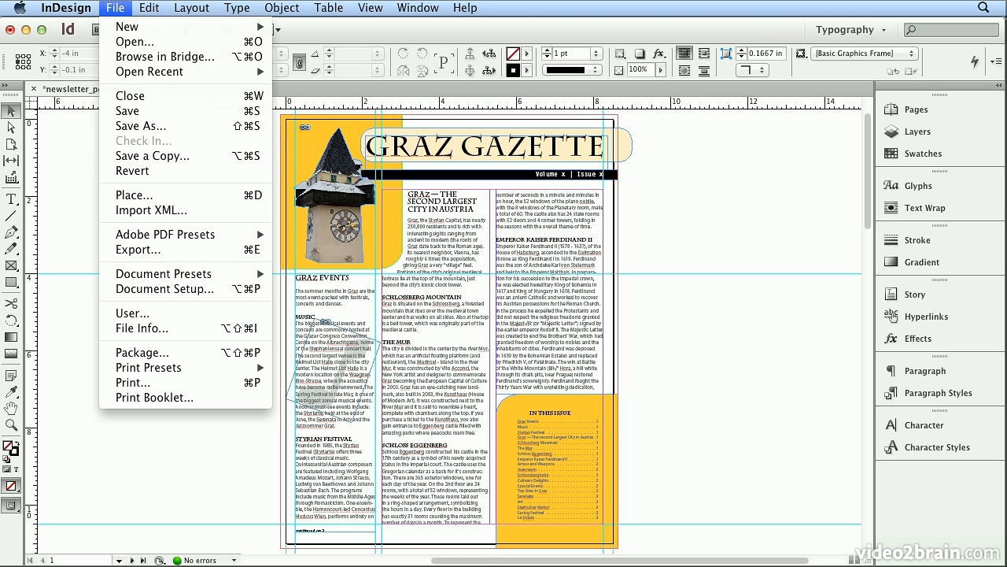
{"action": "left_click", "coordinate": [149, 252]}
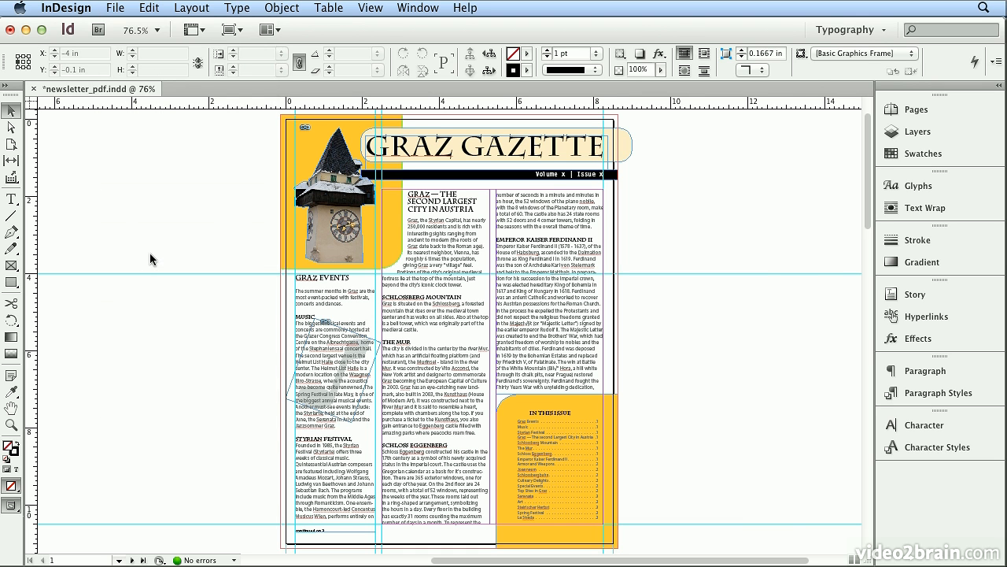
{"action": "key", "text": "Right"}
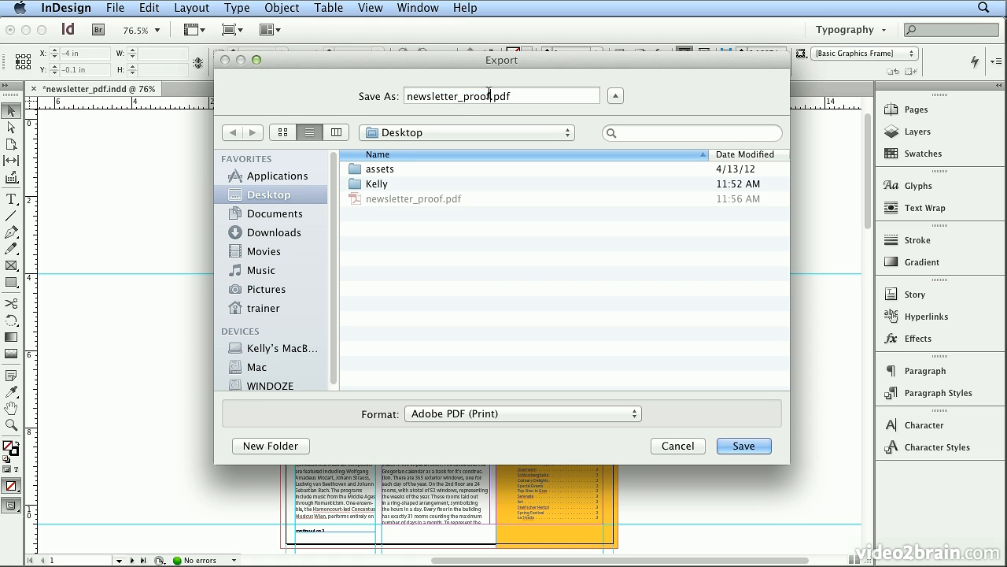
{"action": "key", "text": "BackSpace"}
{"action": "key", "text": "BackSpace"}
{"action": "key", "text": "BackSpace"}
{"action": "type", "text": "ess"}
{"action": "left_click", "coordinate": [756, 444]}
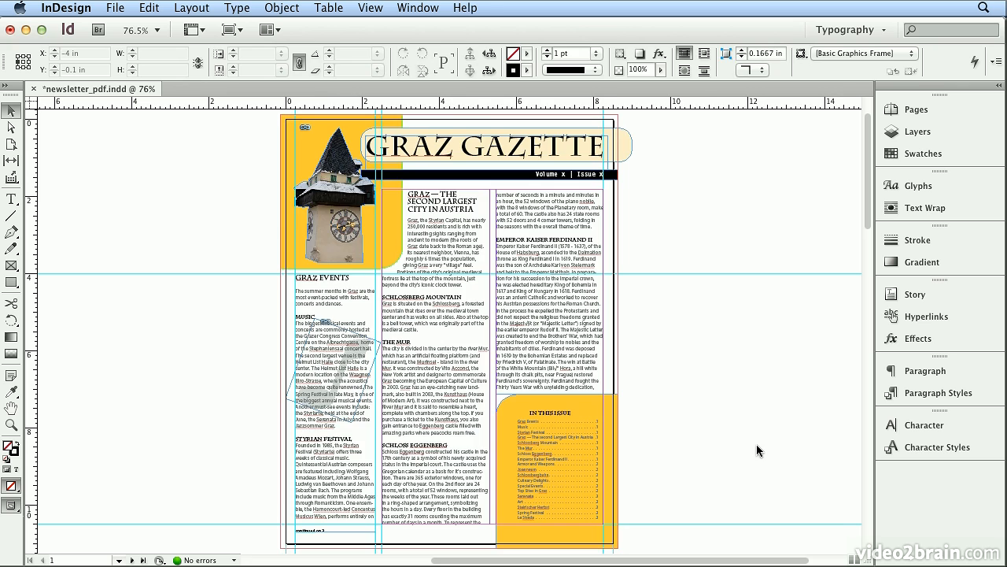
Apply the Press_UnFlattened preset and examine its compression and marks and bleeds settings.
{"action": "left_click", "coordinate": [465, 71]}
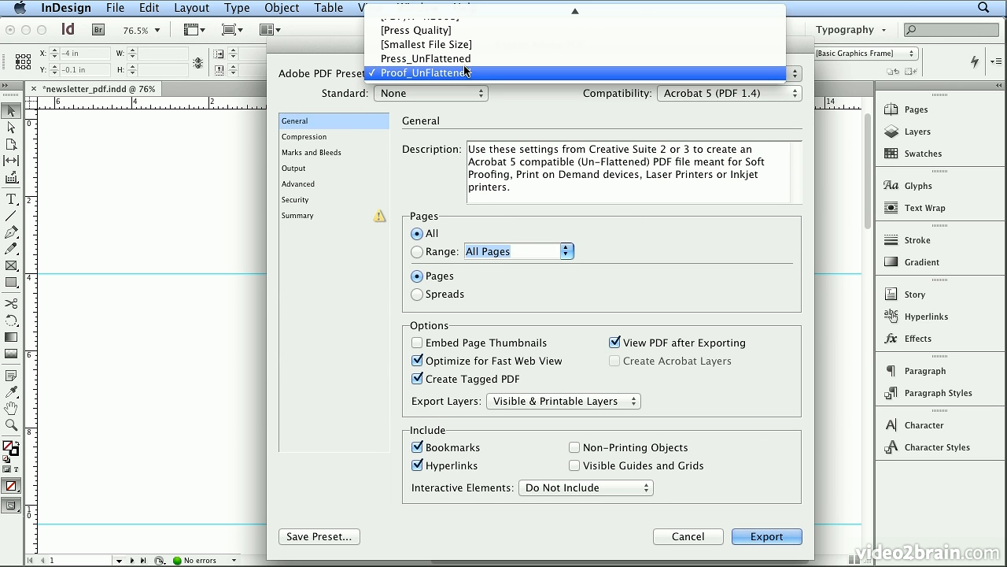
{"action": "left_click", "coordinate": [464, 62]}
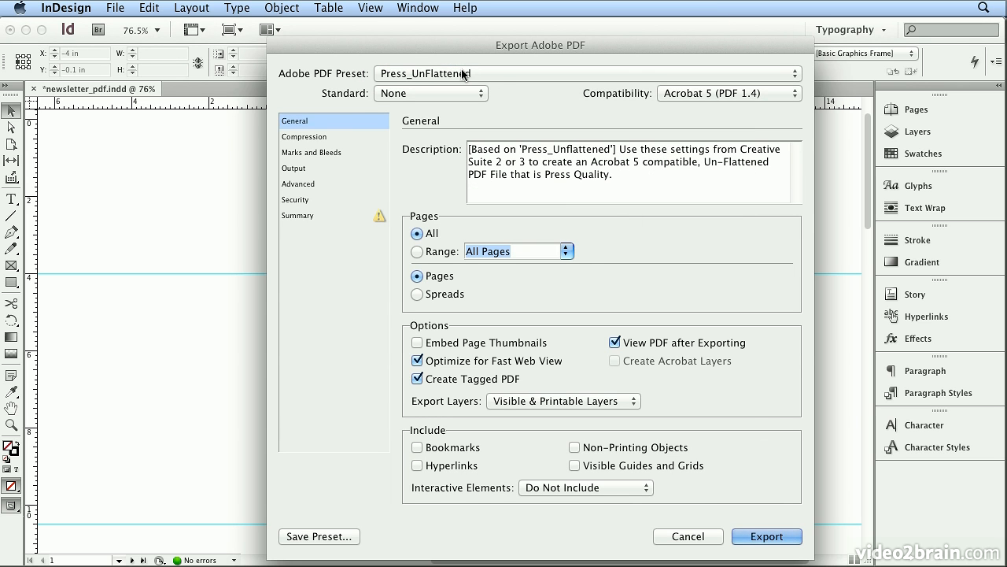
{"action": "left_click_drag", "start_coordinate": [452, 48], "coordinate": [442, 43]}
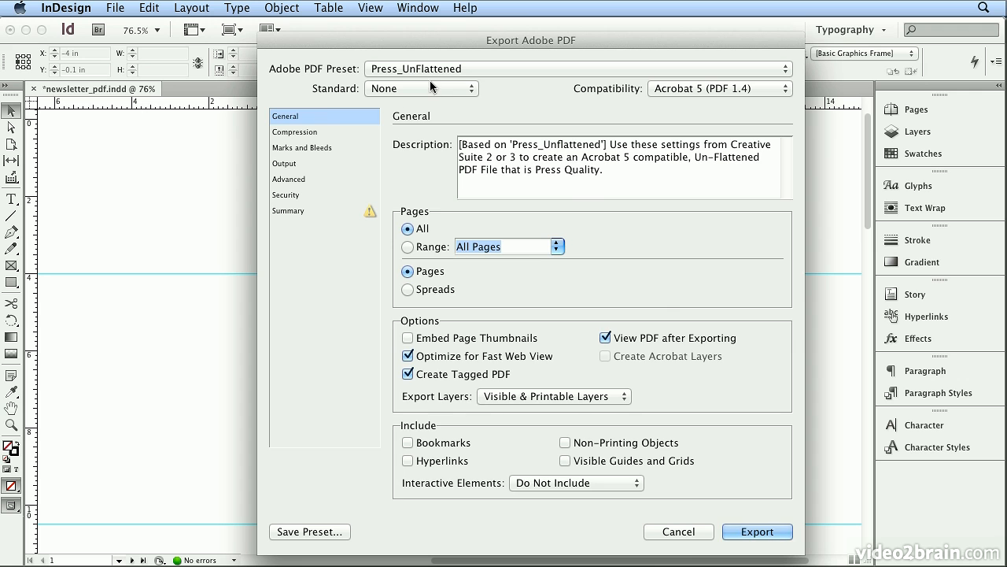
{"action": "left_click", "coordinate": [301, 132]}
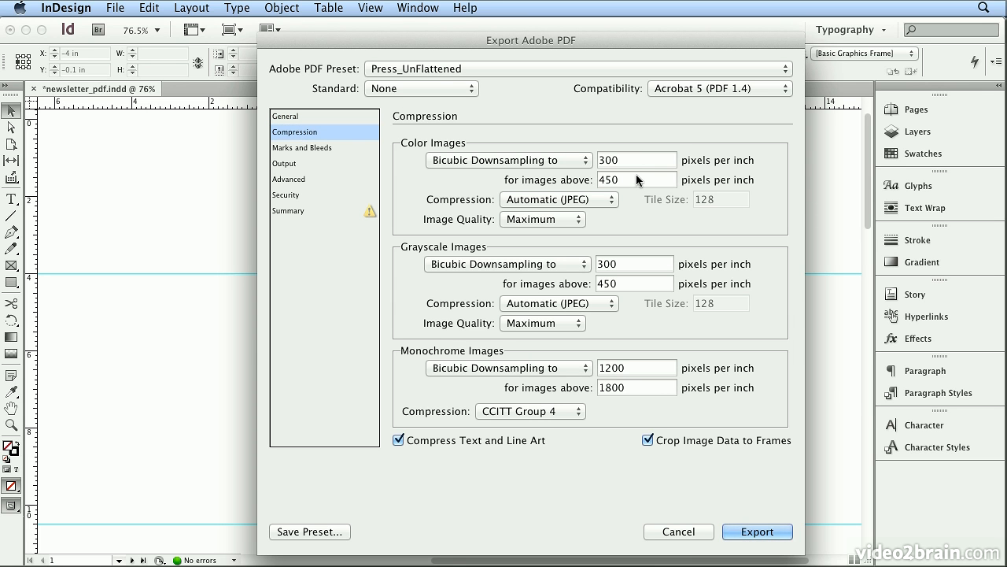
{"action": "left_click", "coordinate": [341, 146]}
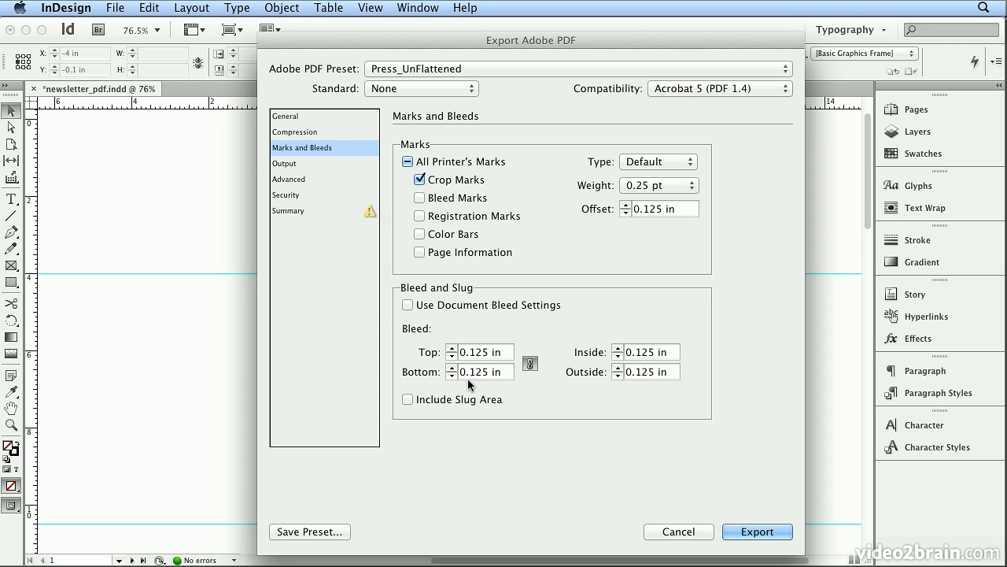
Examine the press preset's color conversion options and advanced settings, and export the press PDF.
{"action": "left_click", "coordinate": [282, 163]}
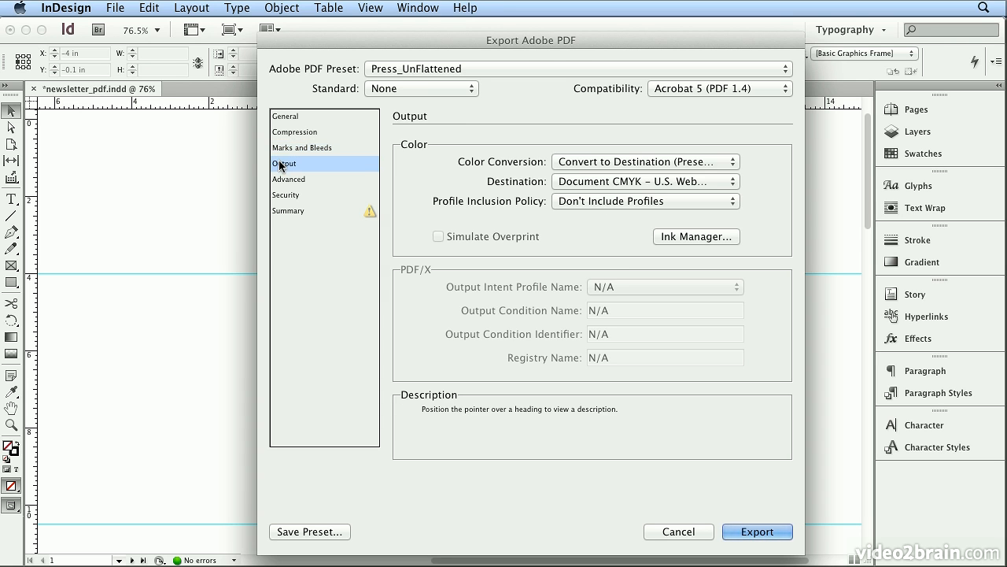
{"action": "left_click", "coordinate": [599, 163]}
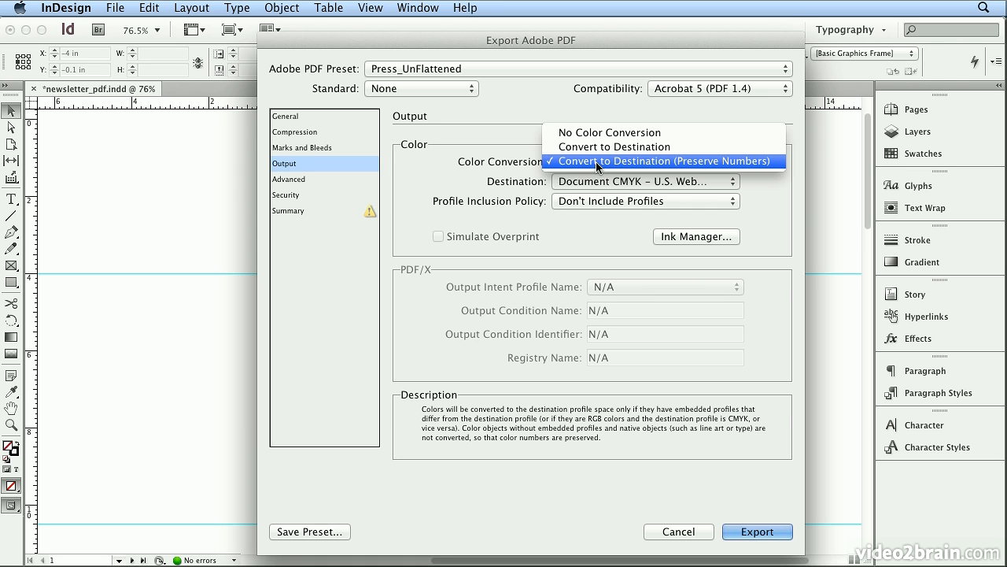
{"action": "left_click", "coordinate": [525, 169]}
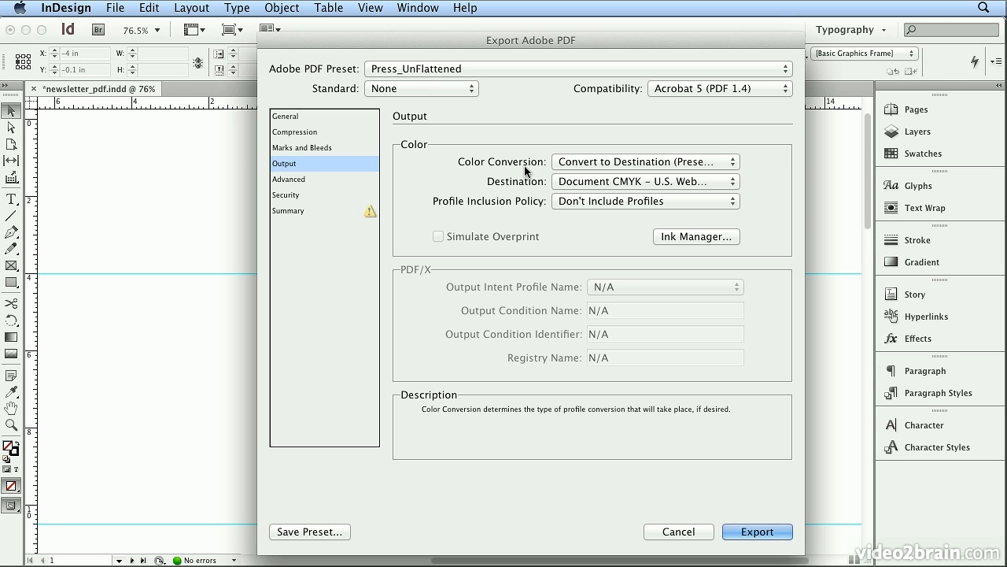
{"action": "left_click", "coordinate": [329, 180]}
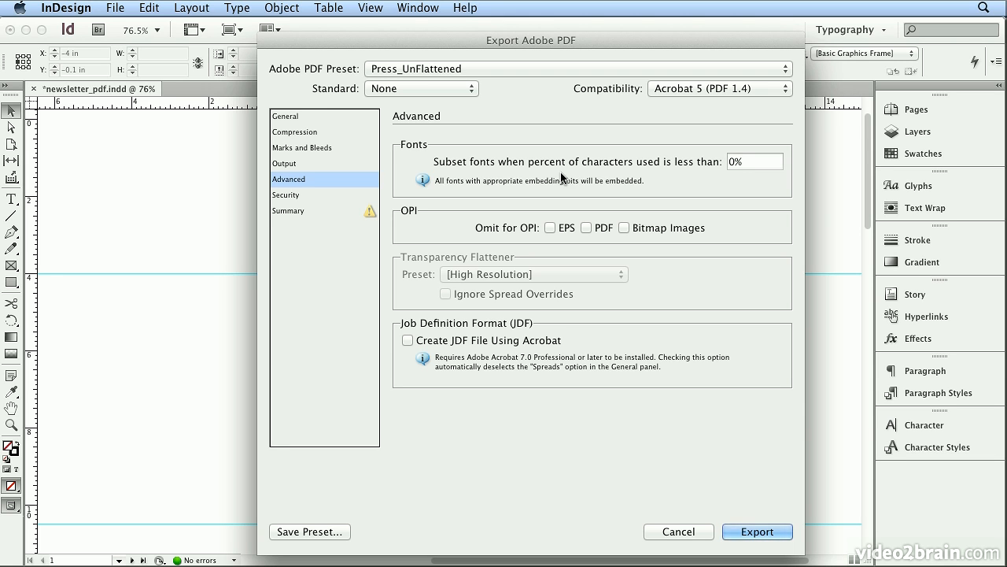
{"action": "left_click", "coordinate": [754, 528]}
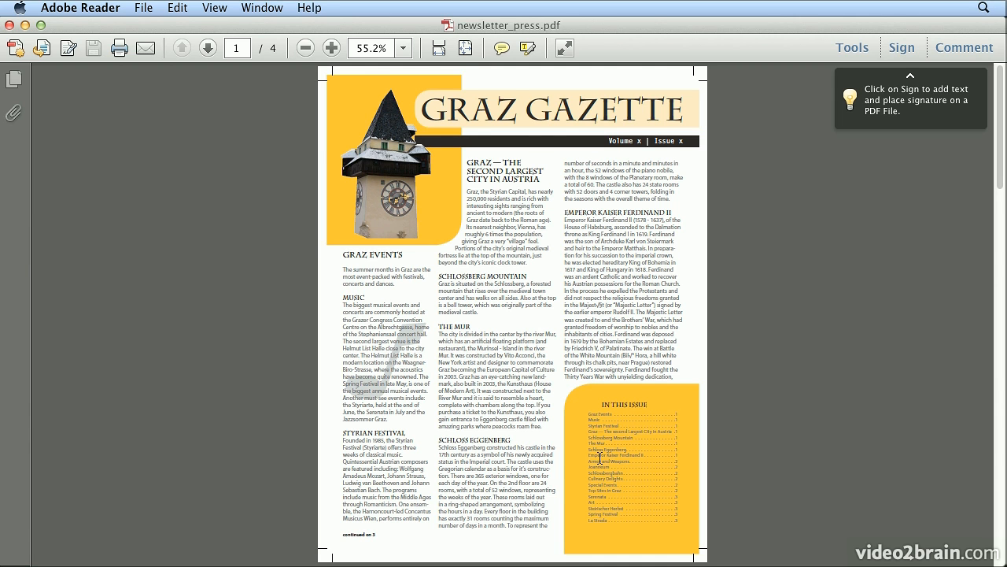
Page through the exported press PDF to page 3.
{"action": "left_click", "coordinate": [207, 48]}
{"action": "left_click", "coordinate": [206, 48]}
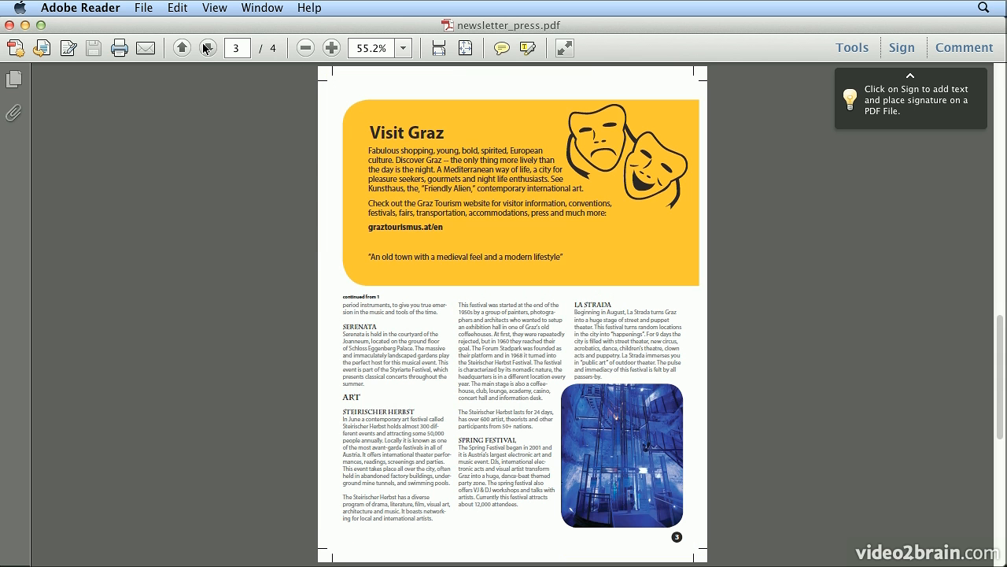
View page 4 of the press PDF, hide the other applications, and reveal the desktop with the exported PDFs.
{"action": "left_click", "coordinate": [206, 48]}
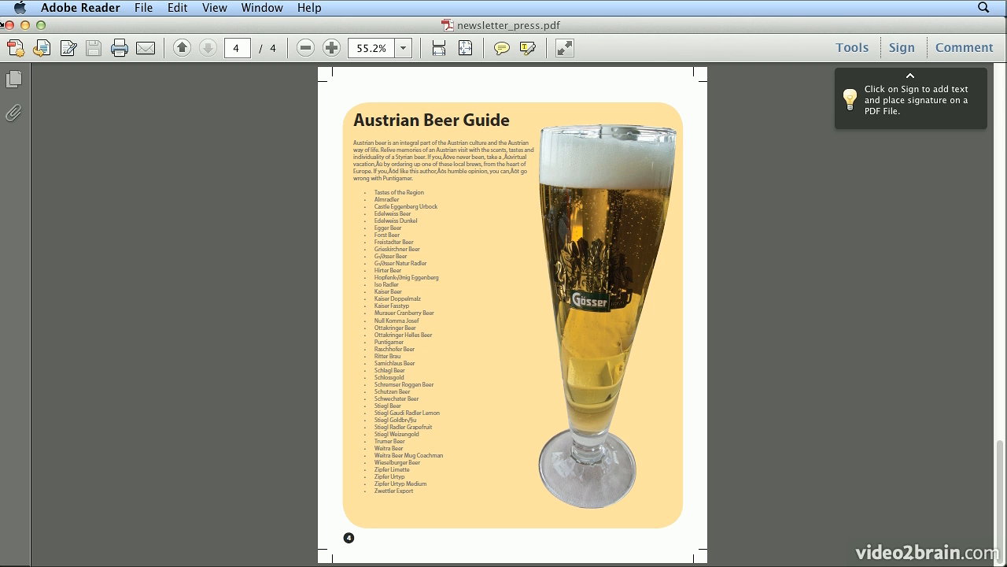
{"action": "left_click", "coordinate": [71, 8]}
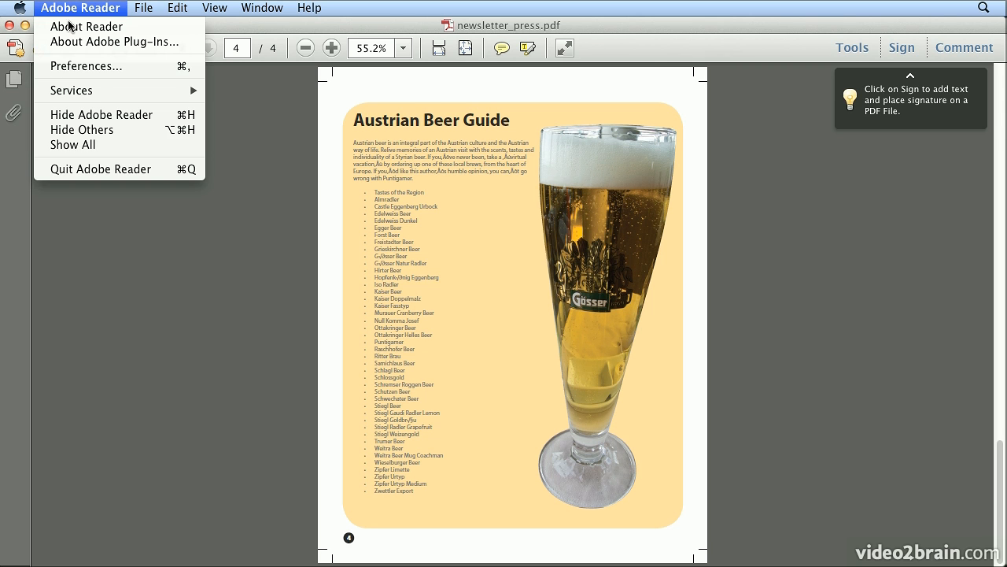
{"action": "left_click", "coordinate": [79, 131]}
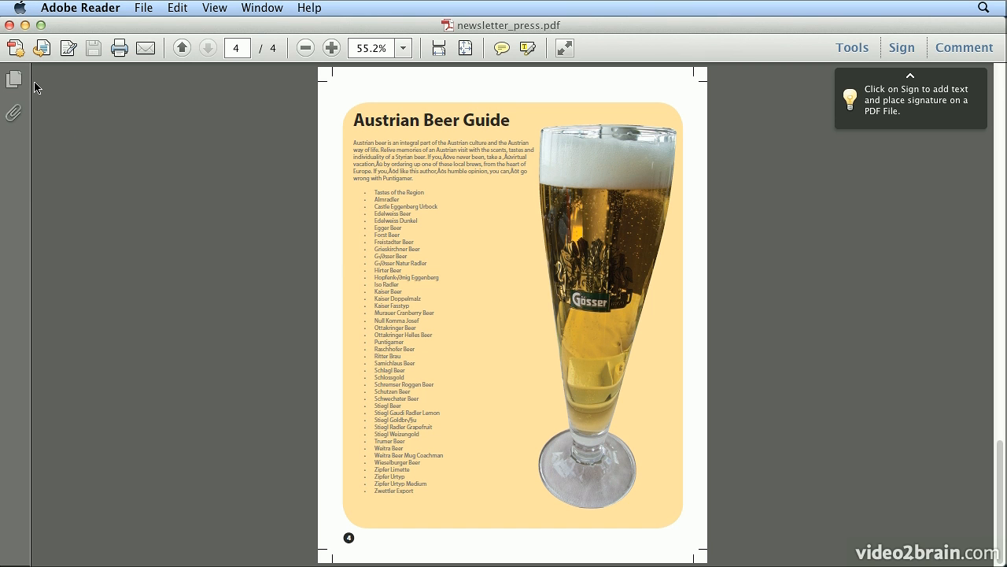
{"action": "key", "text": "F11"}
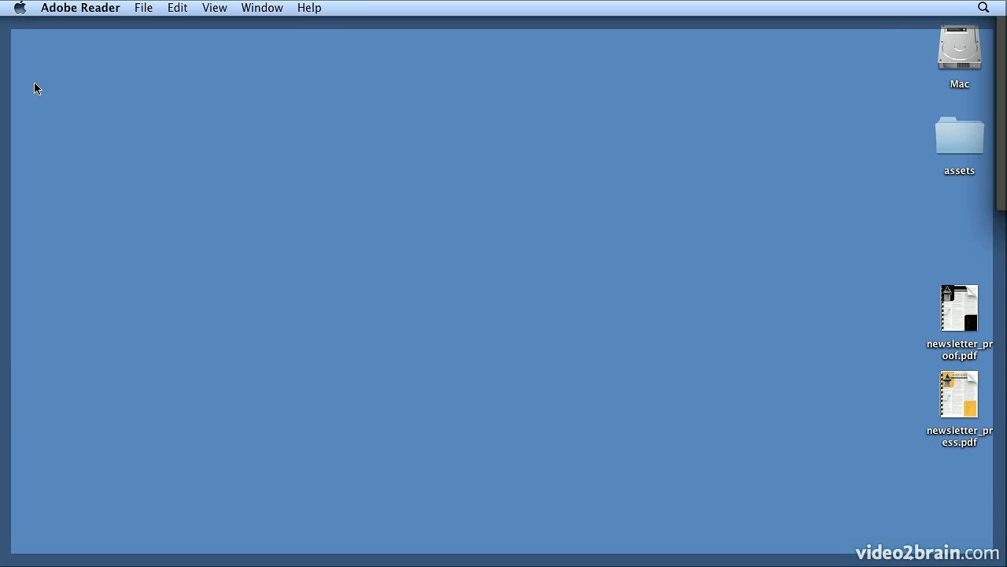
Show the Finder file information for newsletter_proof.pdf to check its file size.
{"action": "left_click", "coordinate": [947, 294]}
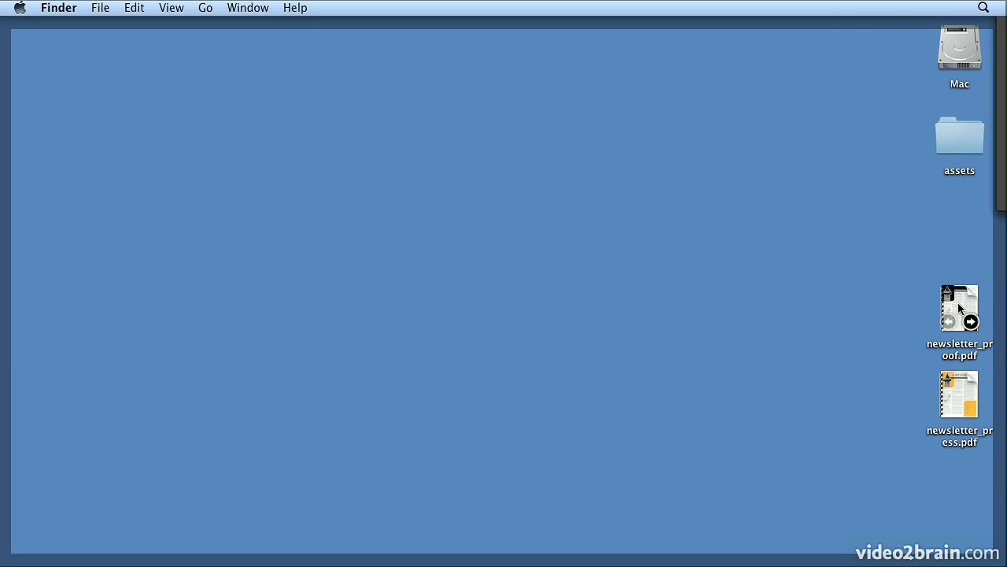
{"action": "left_click", "coordinate": [958, 302]}
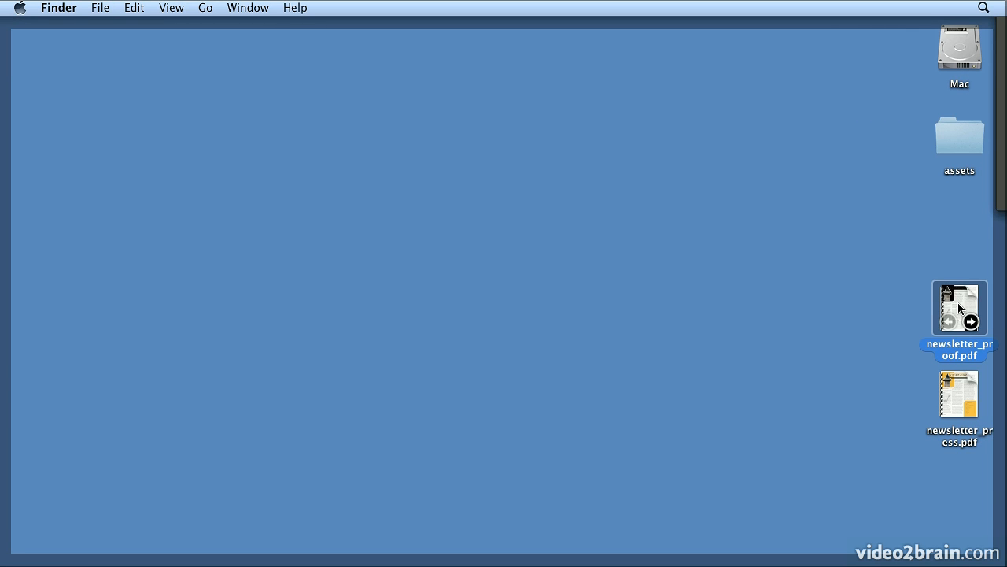
{"action": "left_click", "coordinate": [100, 7]}
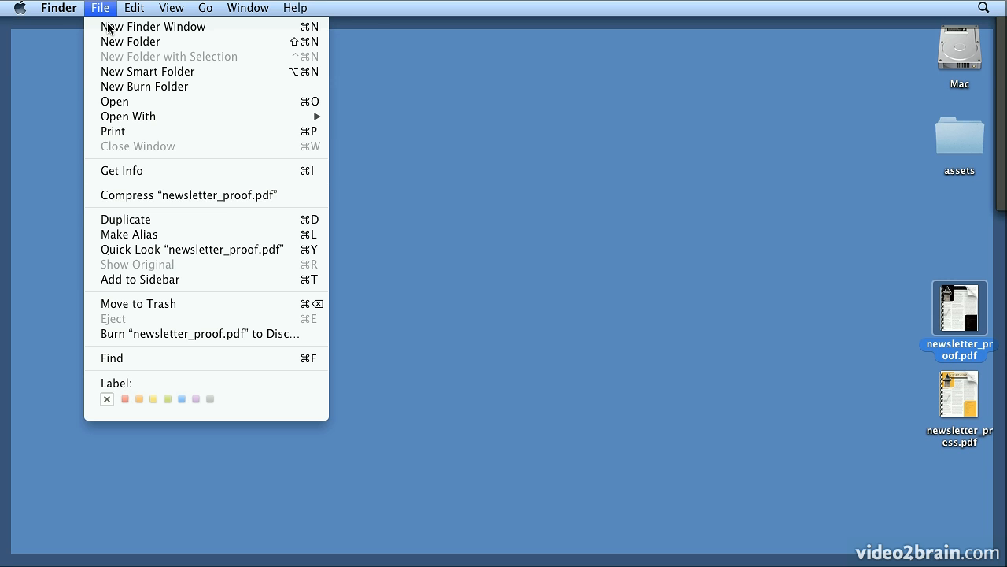
{"action": "left_click", "coordinate": [173, 174]}
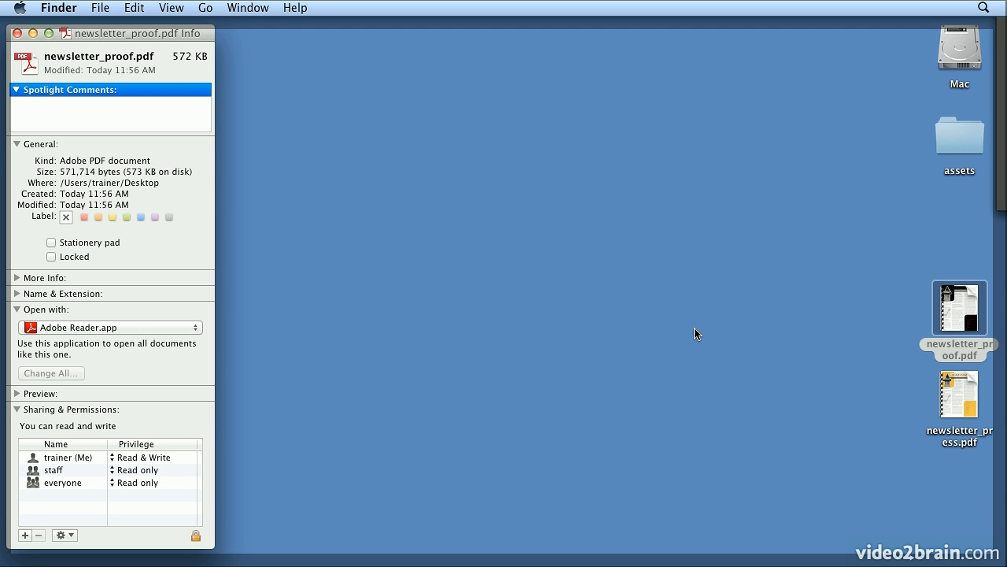
Show the file information for newsletter_press.pdf, compare its size with the proof PDF's, and close both info windows.
{"action": "left_click", "coordinate": [99, 9]}
{"action": "left_click", "coordinate": [141, 170]}
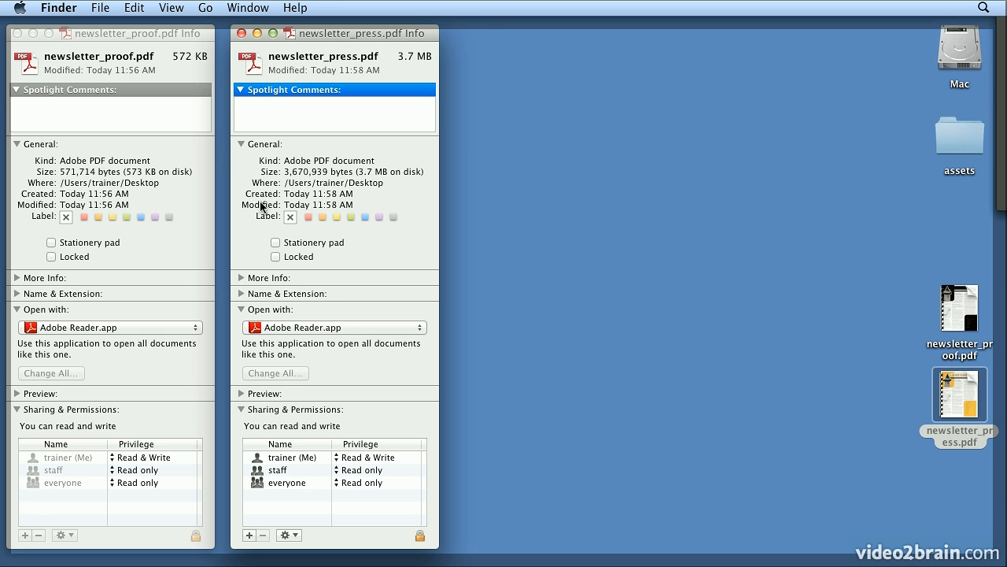
{"action": "left_click", "coordinate": [241, 33]}
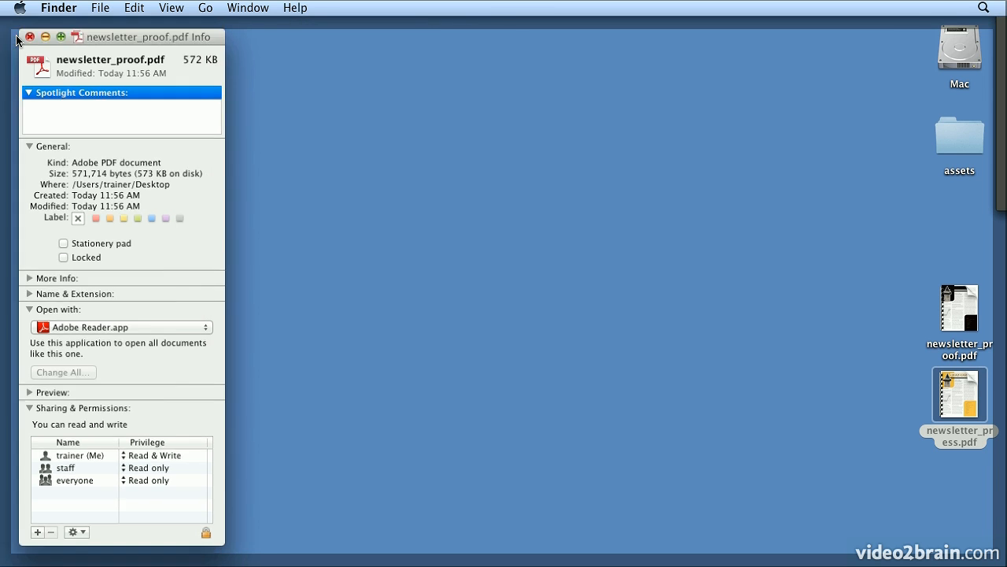
{"action": "left_click", "coordinate": [29, 36]}
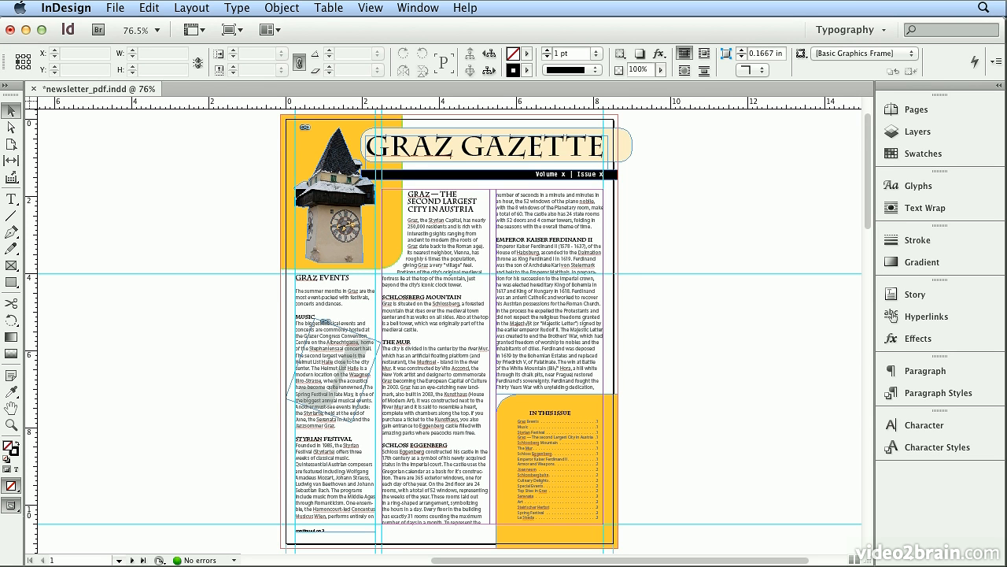
Switch back to InDesign and start another print PDF export named newsletter_press_02.pdf on the Desktop.
{"action": "left_click", "coordinate": [124, 8]}
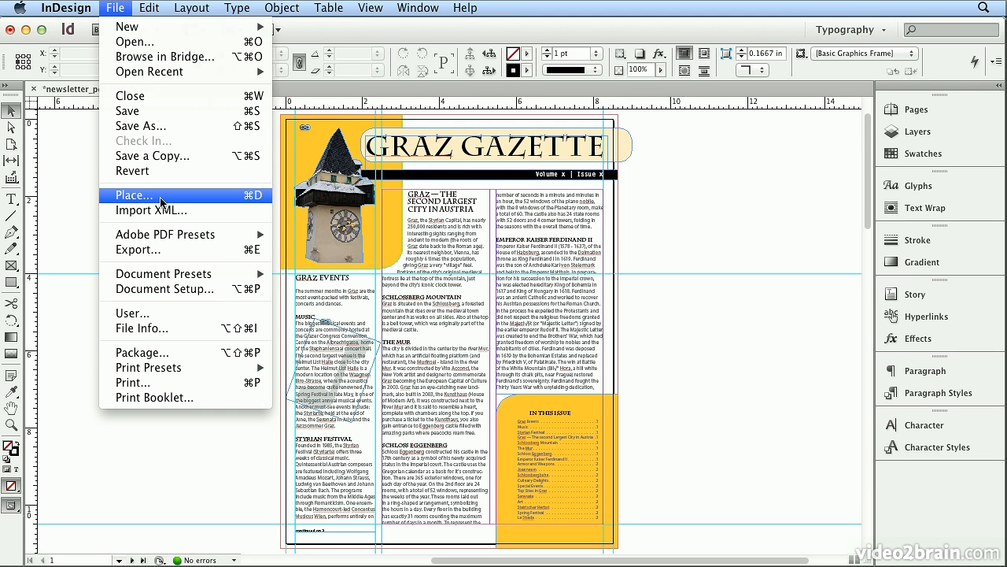
{"action": "left_click", "coordinate": [163, 249]}
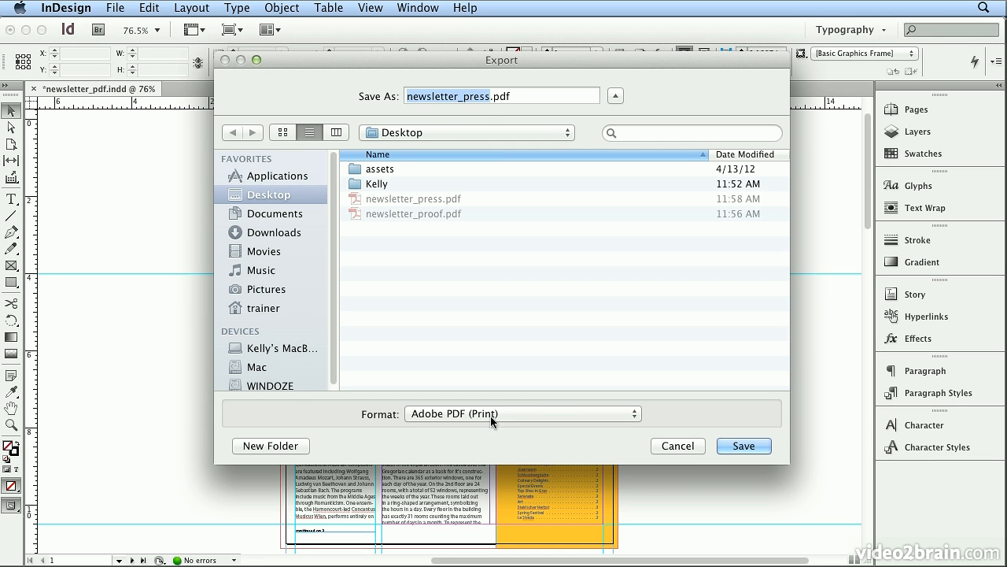
{"action": "left_click", "coordinate": [490, 96]}
{"action": "type", "text": "_02"}
{"action": "key", "text": "Return"}
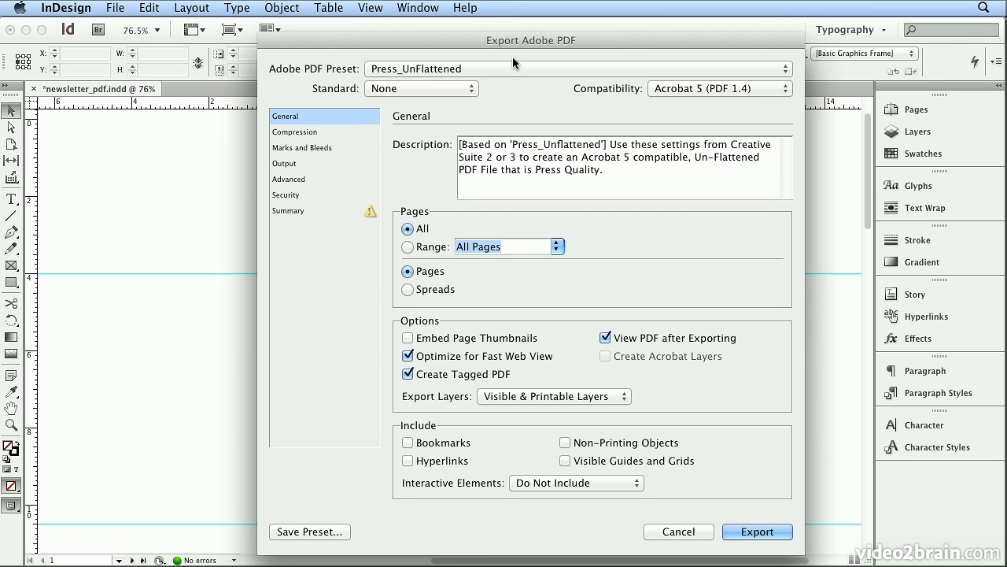
Choose the [Press Quality] preset, examine its marks and bleeds settings, and cancel the export.
{"action": "left_click", "coordinate": [514, 68]}
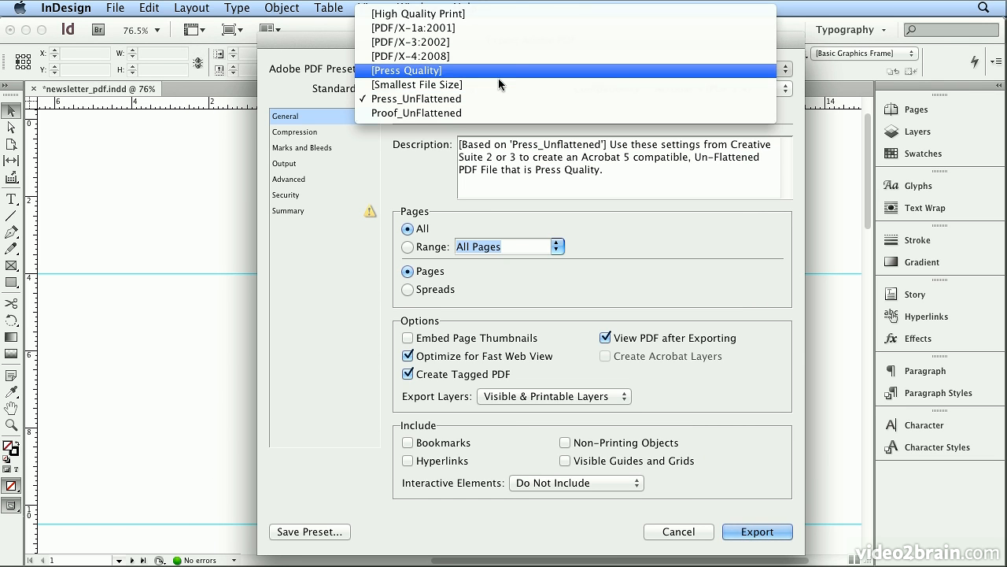
{"action": "left_click", "coordinate": [438, 75]}
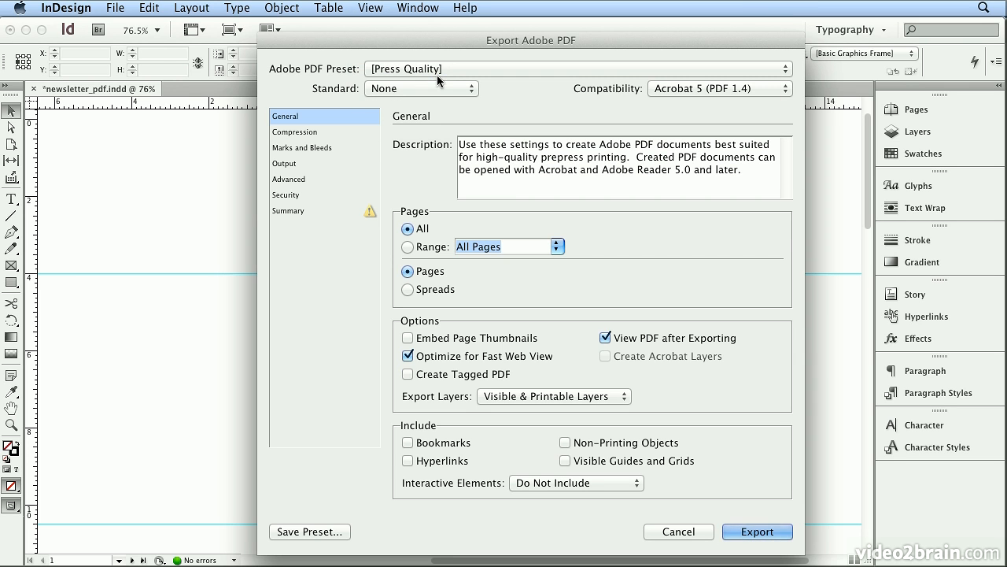
{"action": "left_click", "coordinate": [322, 147]}
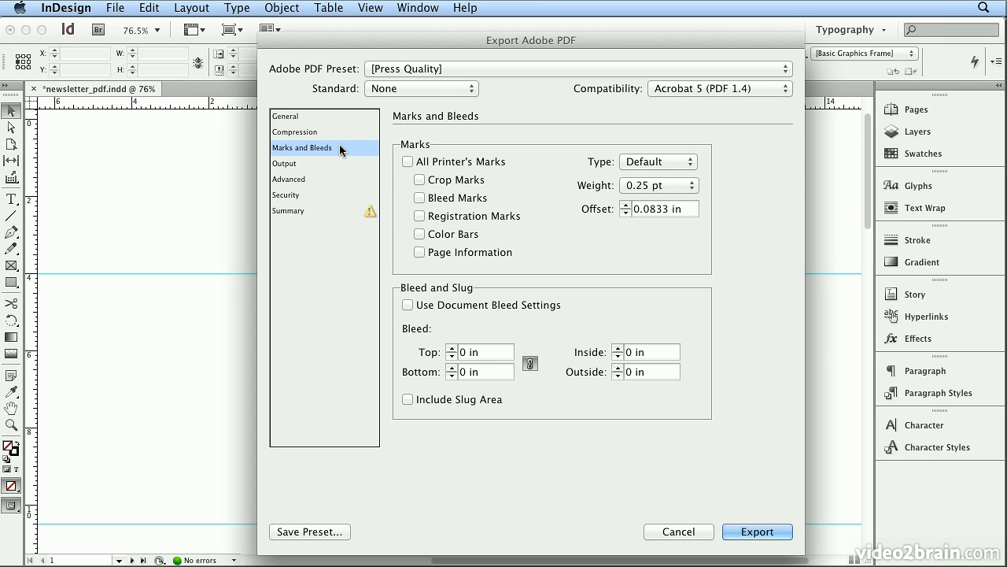
{"action": "left_click", "coordinate": [675, 532]}
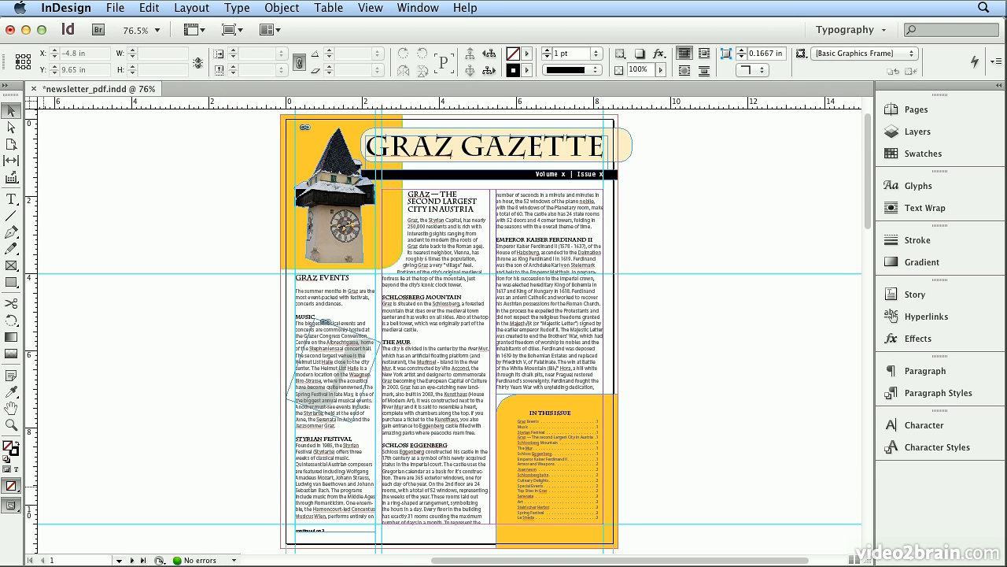